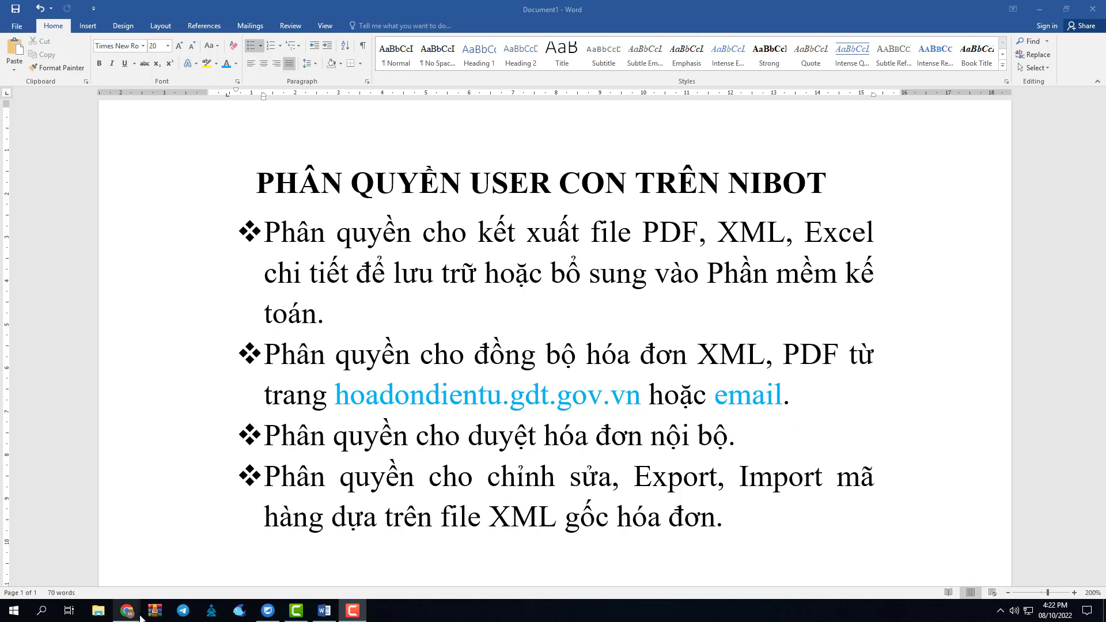
Bring the Chrome window with the NiBot login page to the front.
{"action": "mouse_move", "coordinate": [136, 614]}
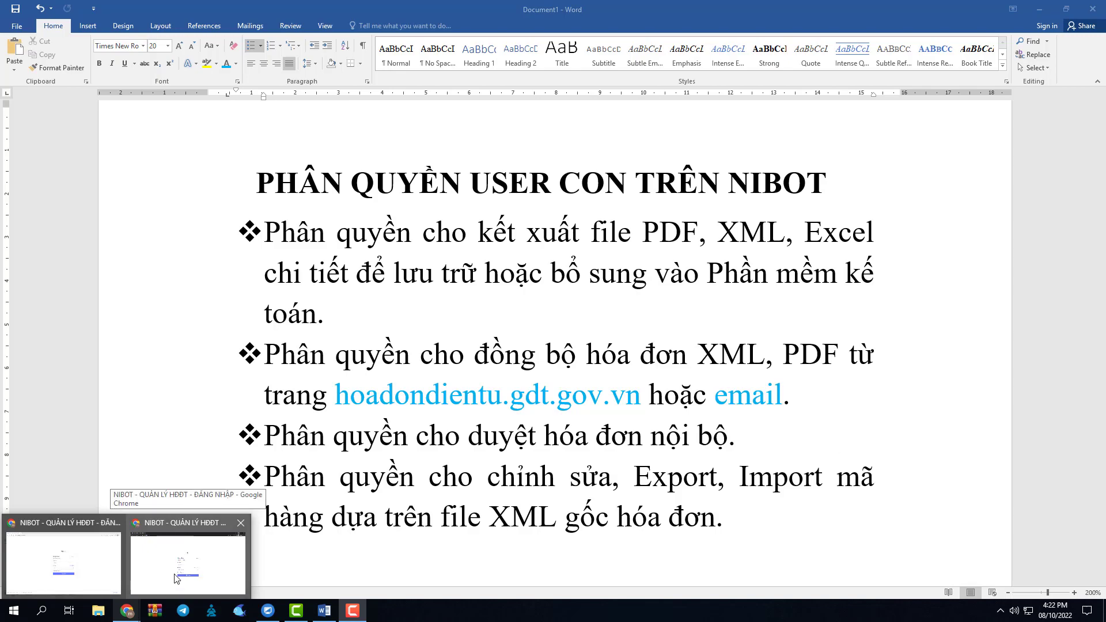
{"action": "left_click", "coordinate": [176, 577]}
{"action": "mouse_move", "coordinate": [136, 617]}
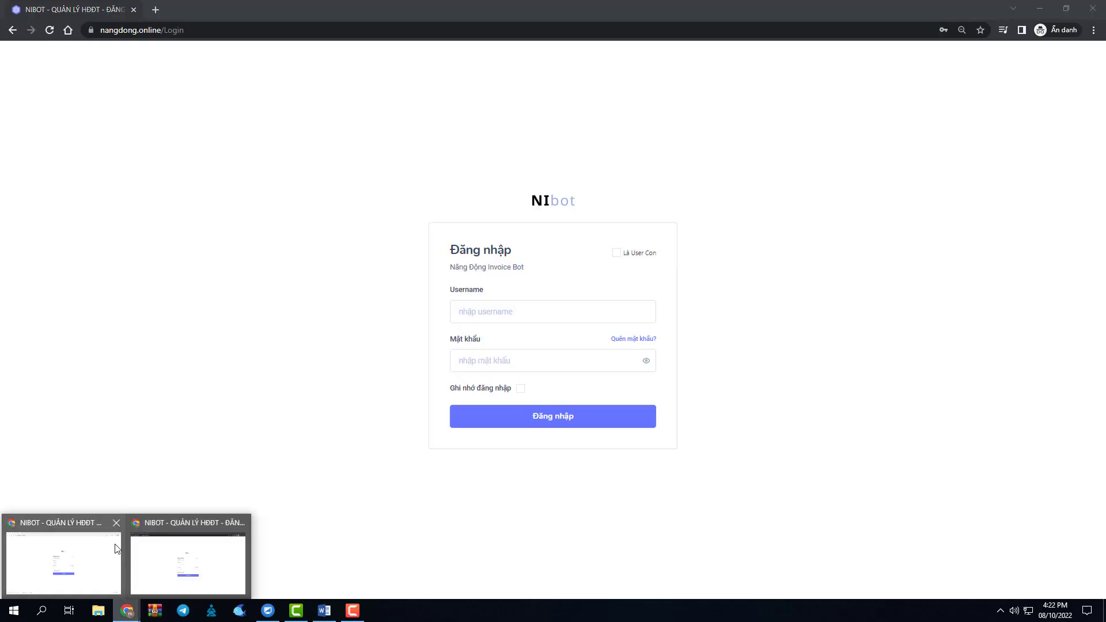
{"action": "left_click", "coordinate": [63, 561]}
{"action": "left_click", "coordinate": [189, 33]}
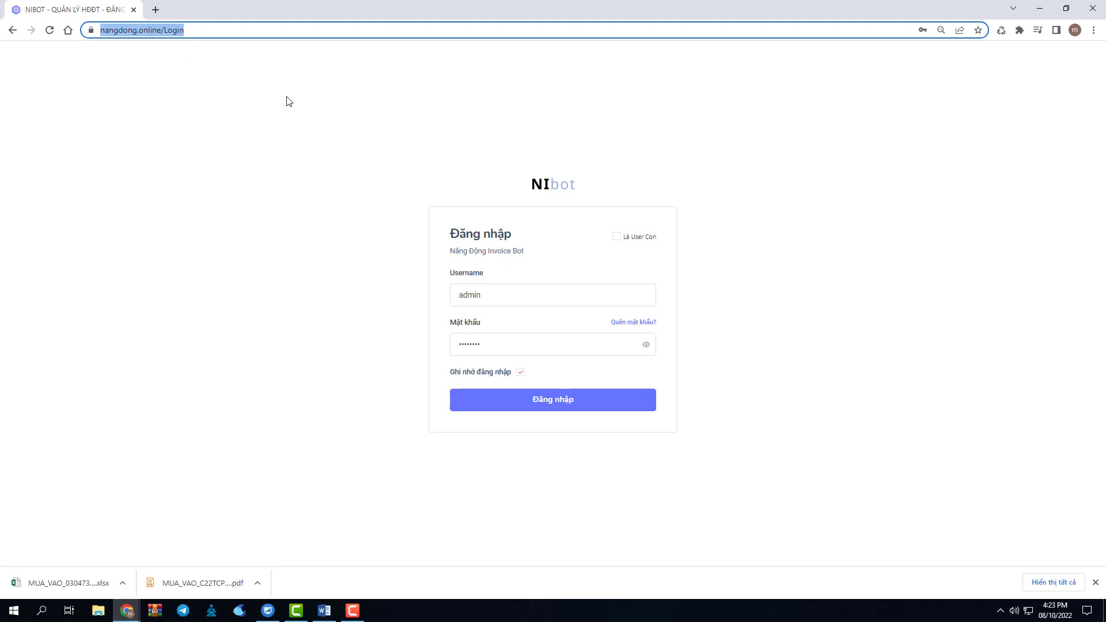
Sign in to NiBot with the saved administrator username and password.
{"action": "left_click", "coordinate": [516, 289]}
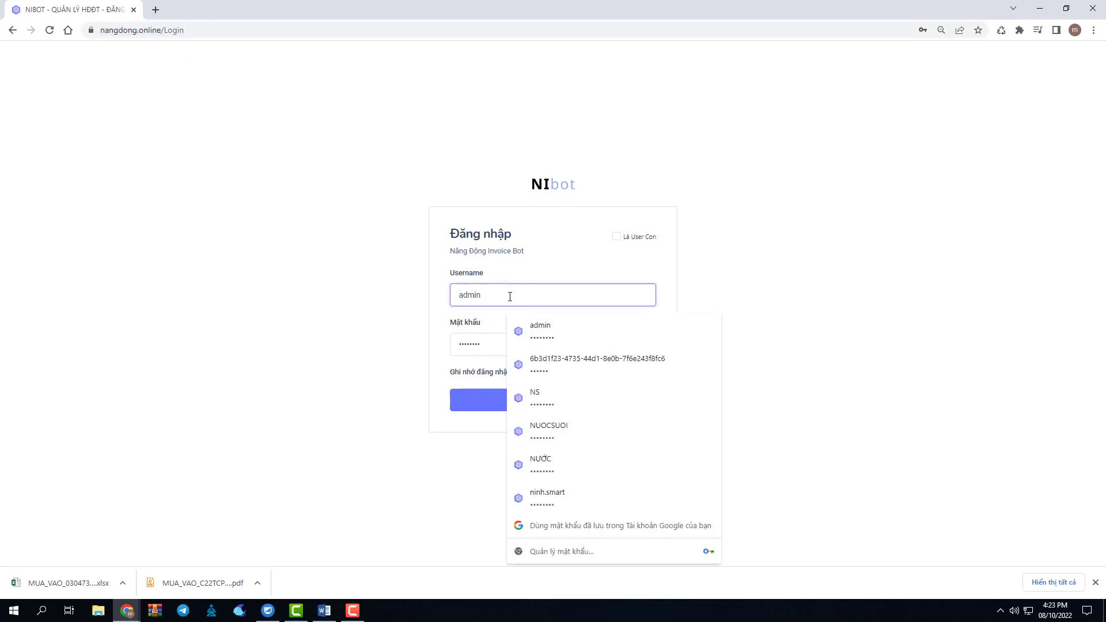
{"action": "double_click", "coordinate": [471, 296]}
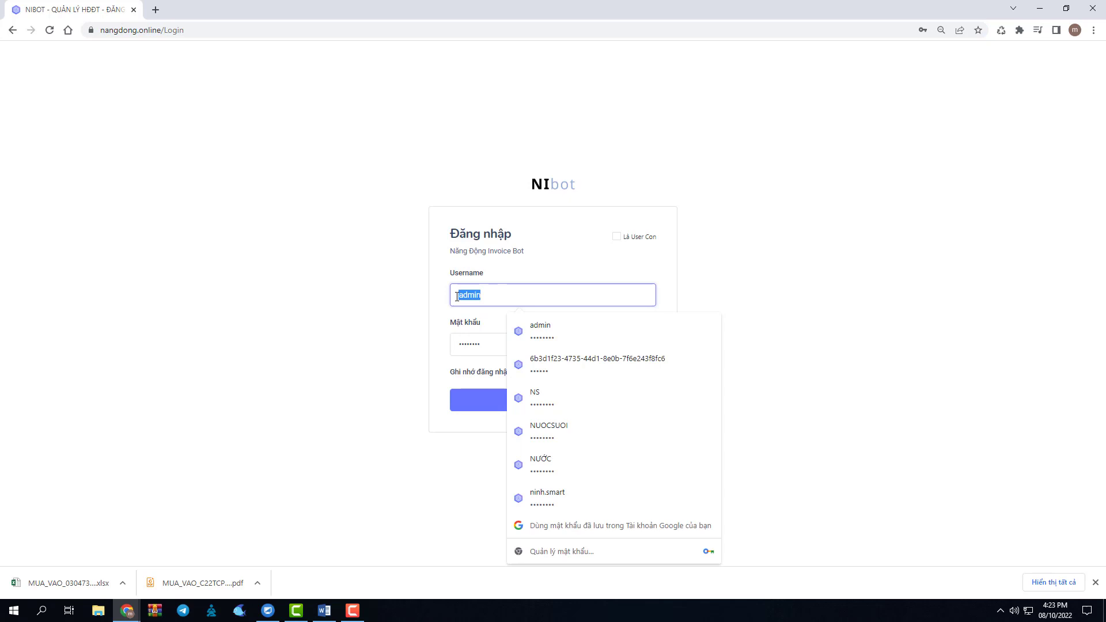
{"action": "left_click", "coordinate": [511, 299]}
{"action": "left_click", "coordinate": [494, 340]}
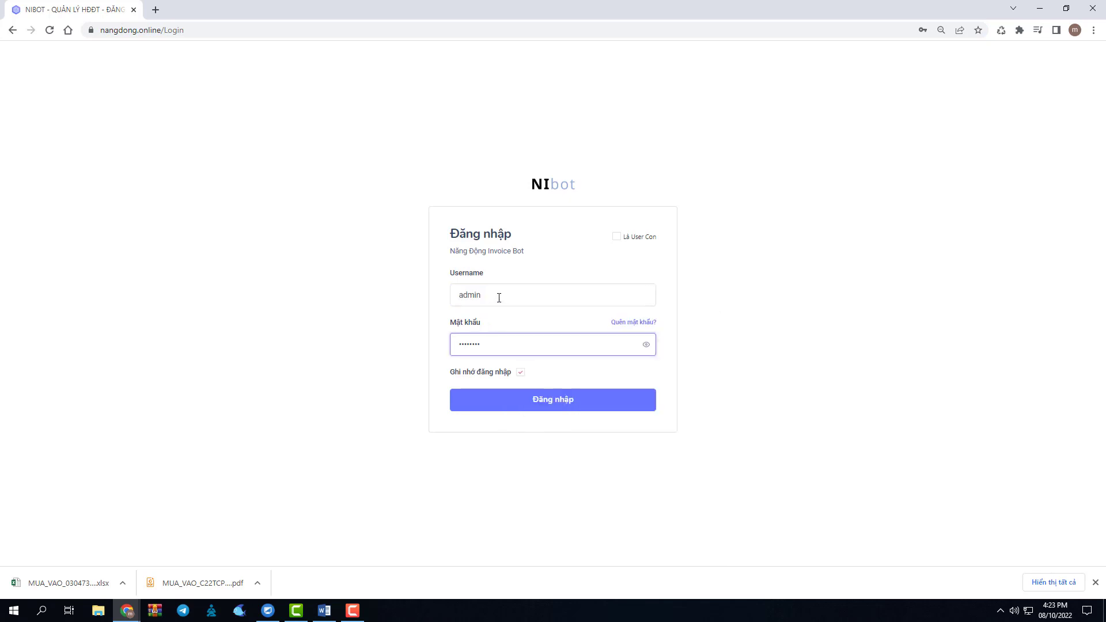
{"action": "left_click", "coordinate": [486, 346]}
{"action": "left_click", "coordinate": [486, 348]}
{"action": "left_click", "coordinate": [522, 398]}
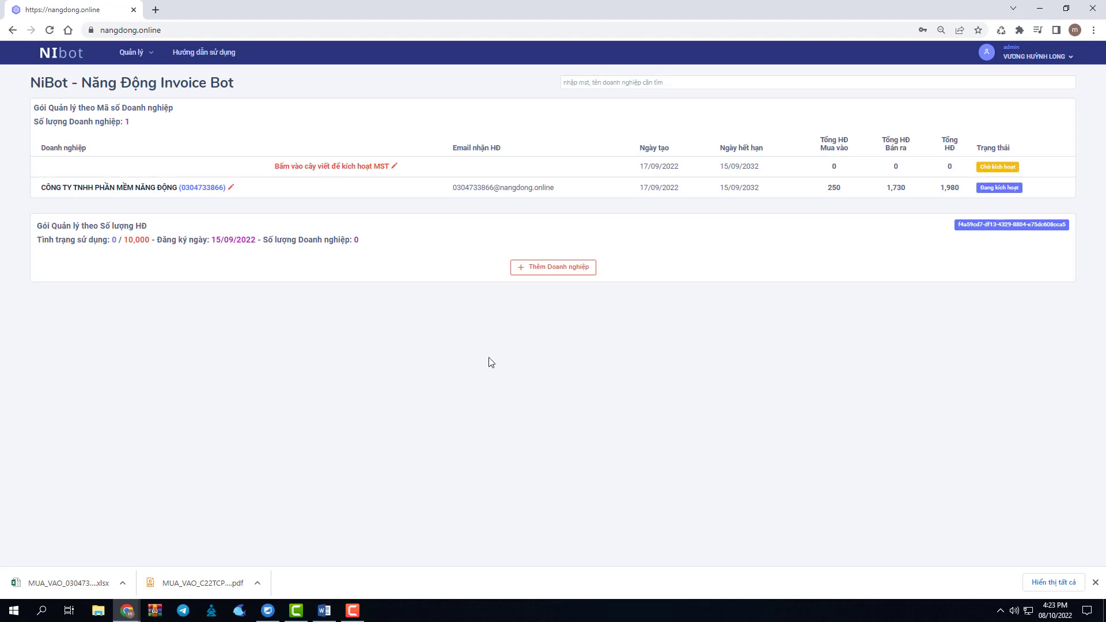
{"action": "mouse_move", "coordinate": [141, 60]}
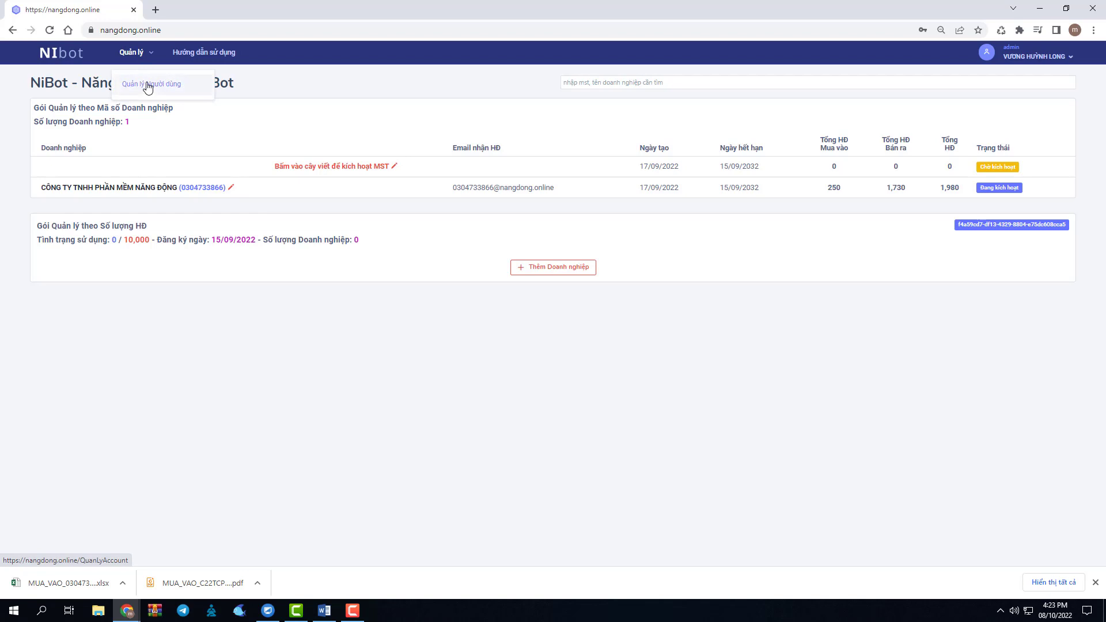
Open Quản lý Người dùng and review the setup instructions.
{"action": "left_click", "coordinate": [147, 85]}
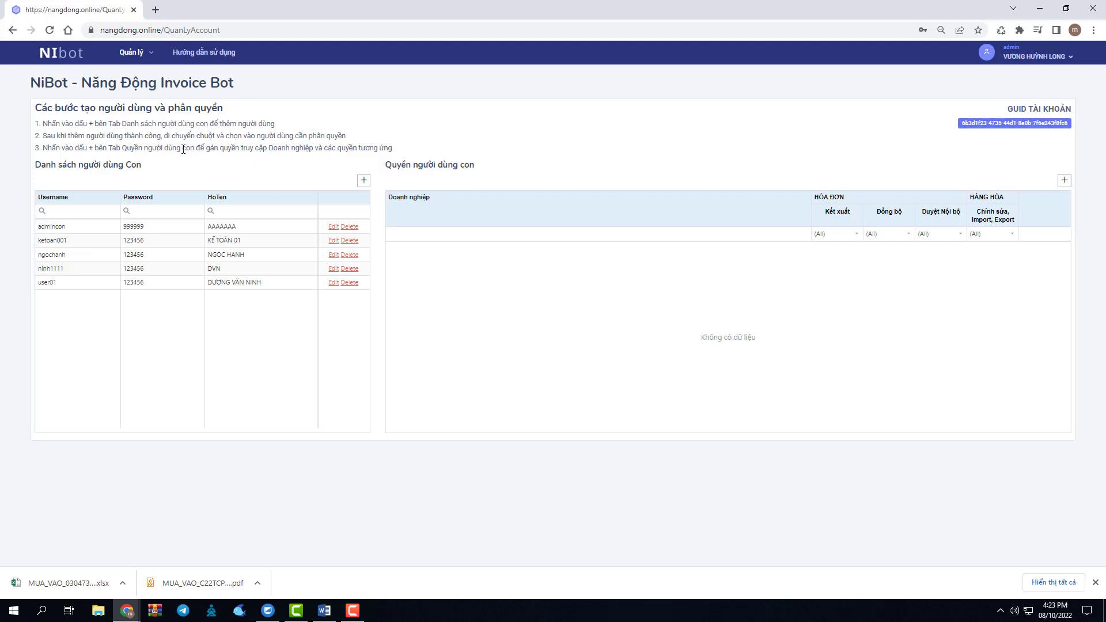
{"action": "left_click_drag", "start_coordinate": [155, 149], "coordinate": [228, 149]}
{"action": "left_click", "coordinate": [229, 148]}
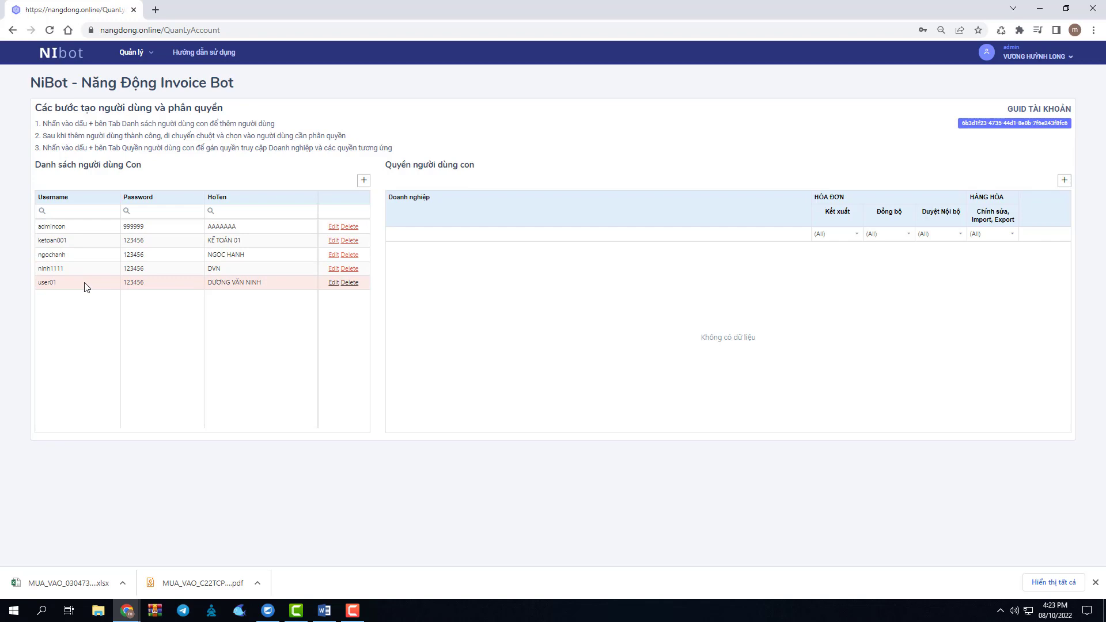
Add and save a sub-user with the accountant username, a password and full name 'kế toan viên'.
{"action": "left_click", "coordinate": [364, 181]}
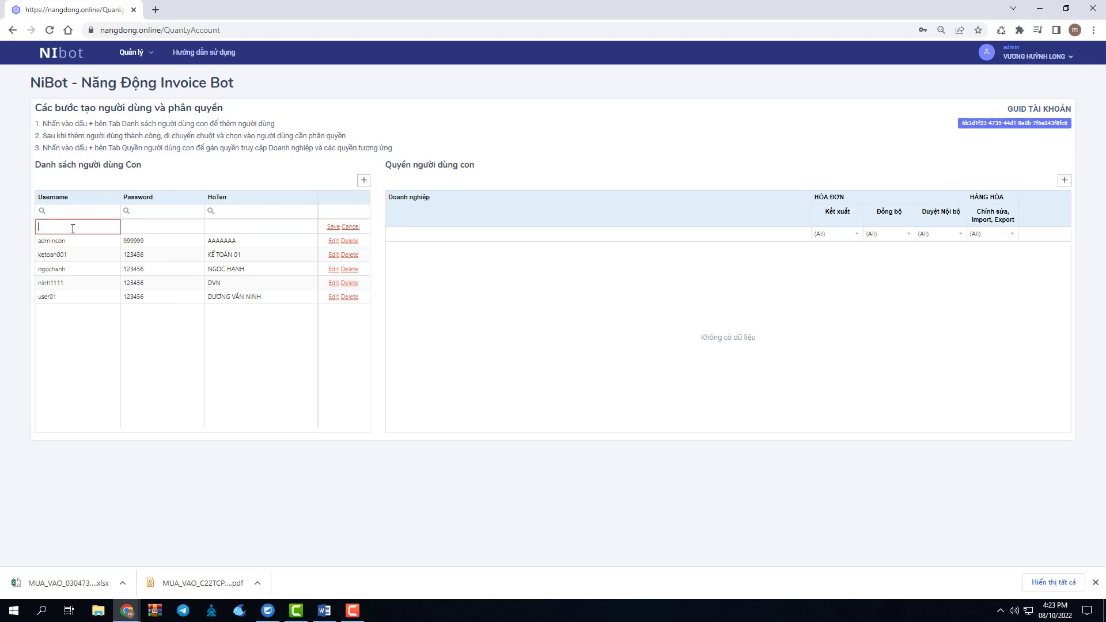
{"action": "type", "text": "ketoan002"}
{"action": "left_click", "coordinate": [127, 228]}
{"action": "type", "text": "123"}
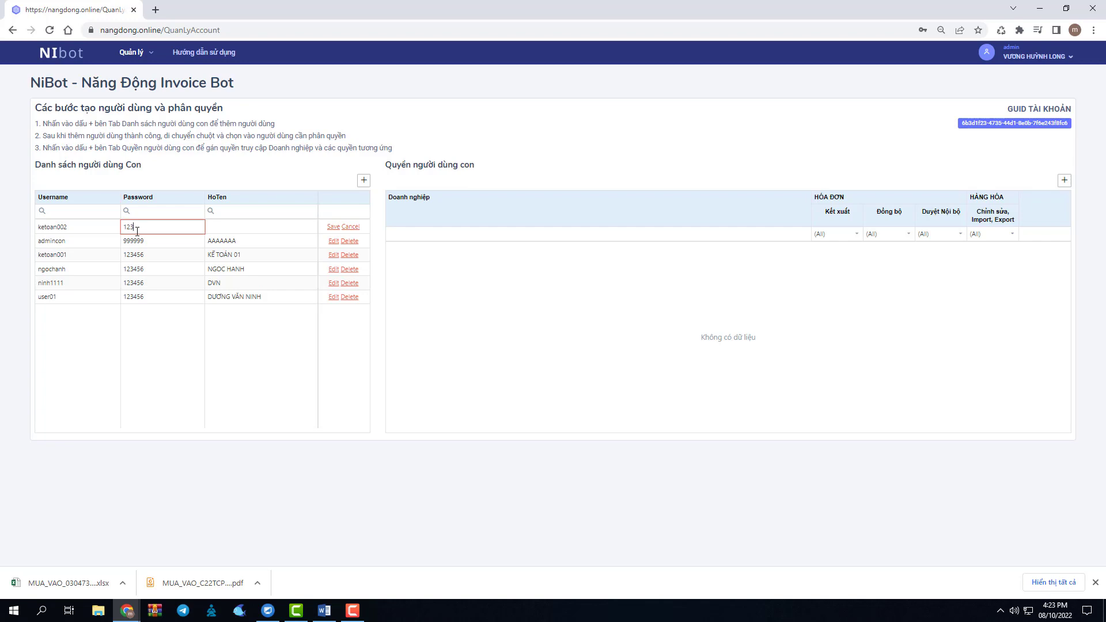
{"action": "type", "text": "456"}
{"action": "left_click", "coordinate": [216, 228]}
{"action": "type", "text": "kế"}
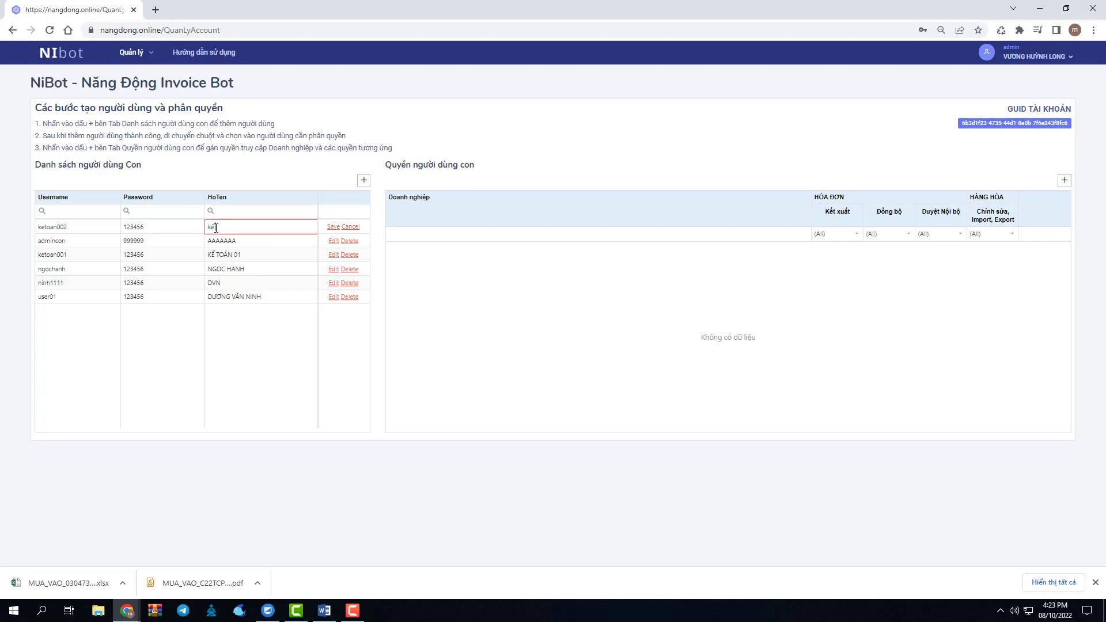
{"action": "type", "text": " toan viên 002"}
{"action": "left_click", "coordinate": [333, 226]}
{"action": "left_click", "coordinate": [506, 327]}
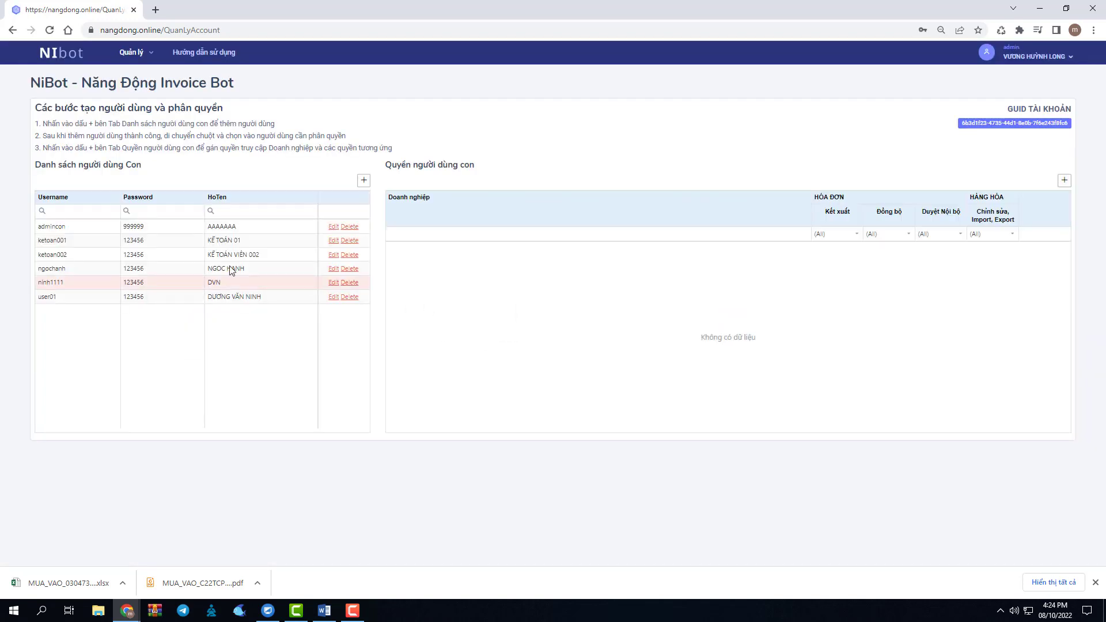
Add and save a new Quyền người dùng con row for the accountant sub-user.
{"action": "left_click", "coordinate": [67, 257]}
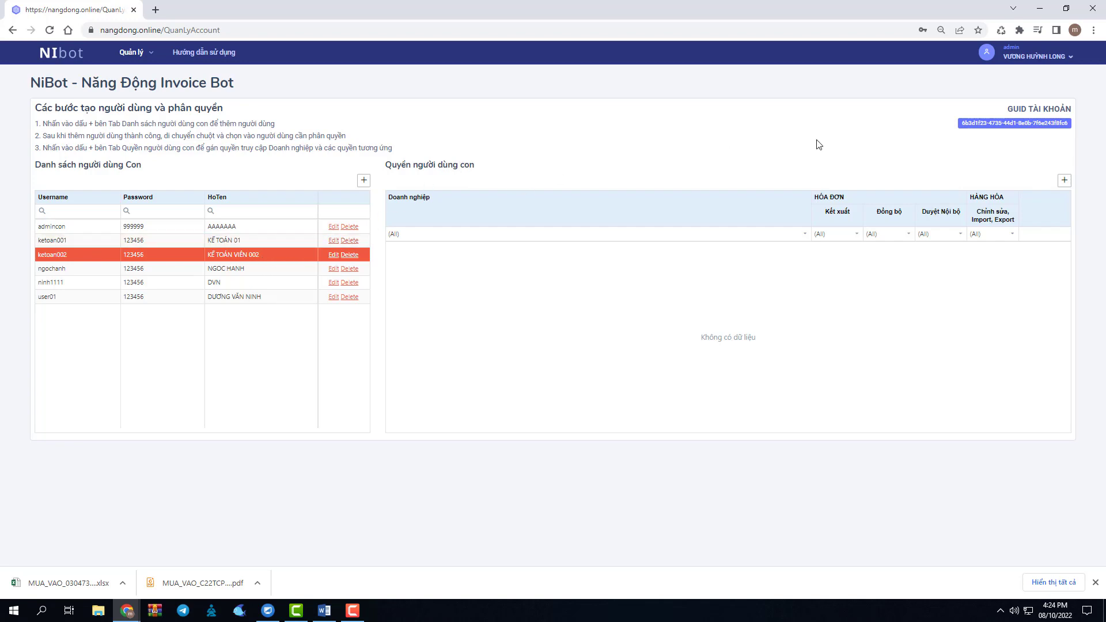
{"action": "left_click", "coordinate": [1064, 180]}
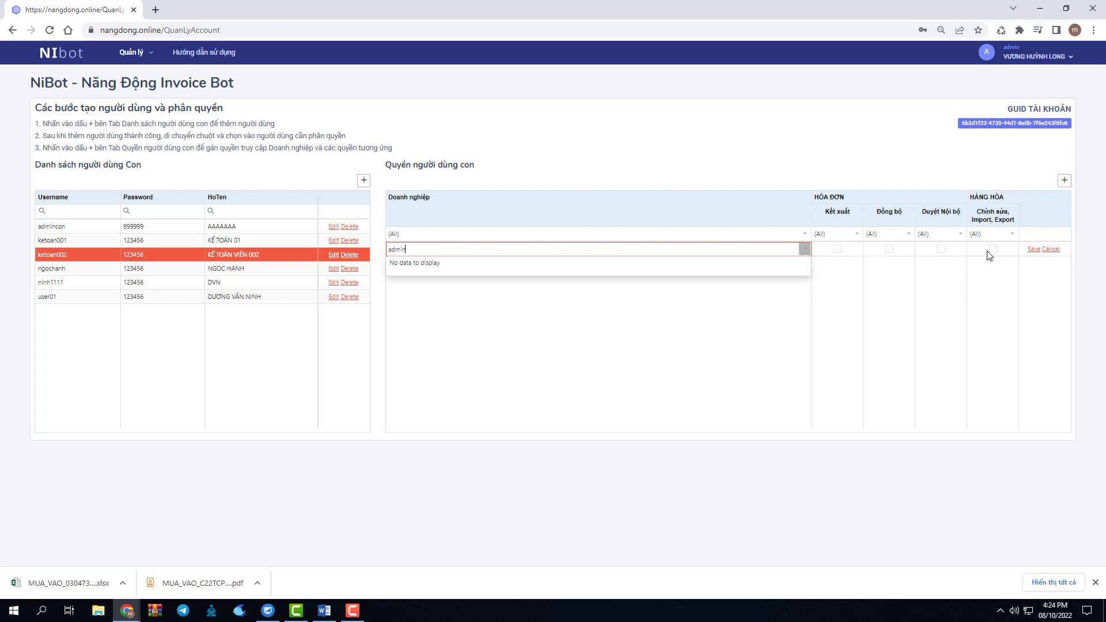
{"action": "left_click", "coordinate": [1033, 257]}
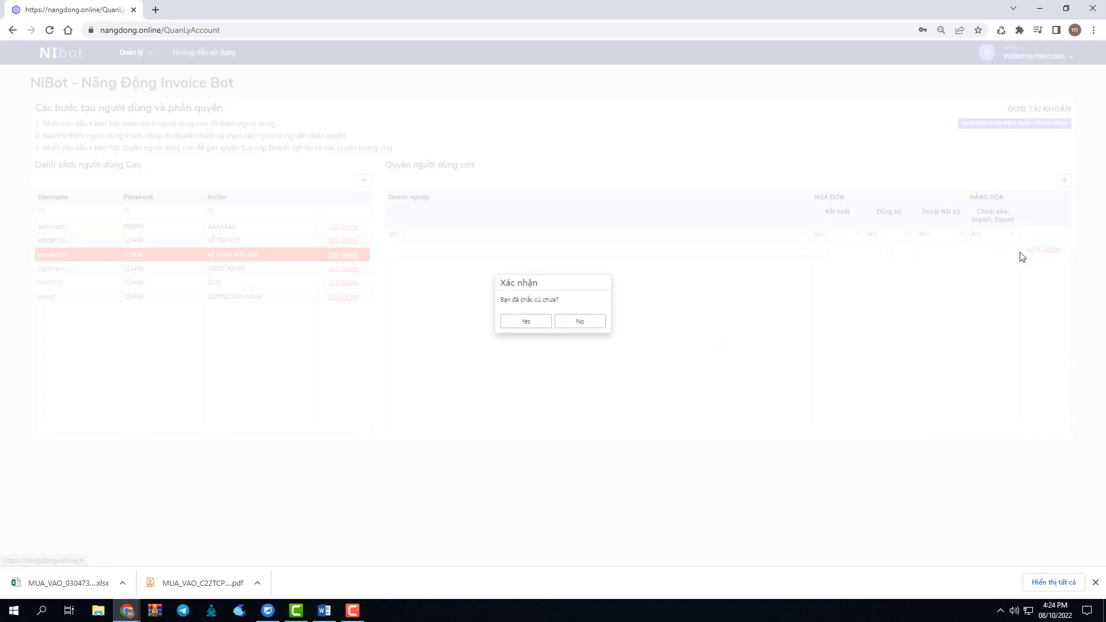
{"action": "left_click", "coordinate": [521, 321]}
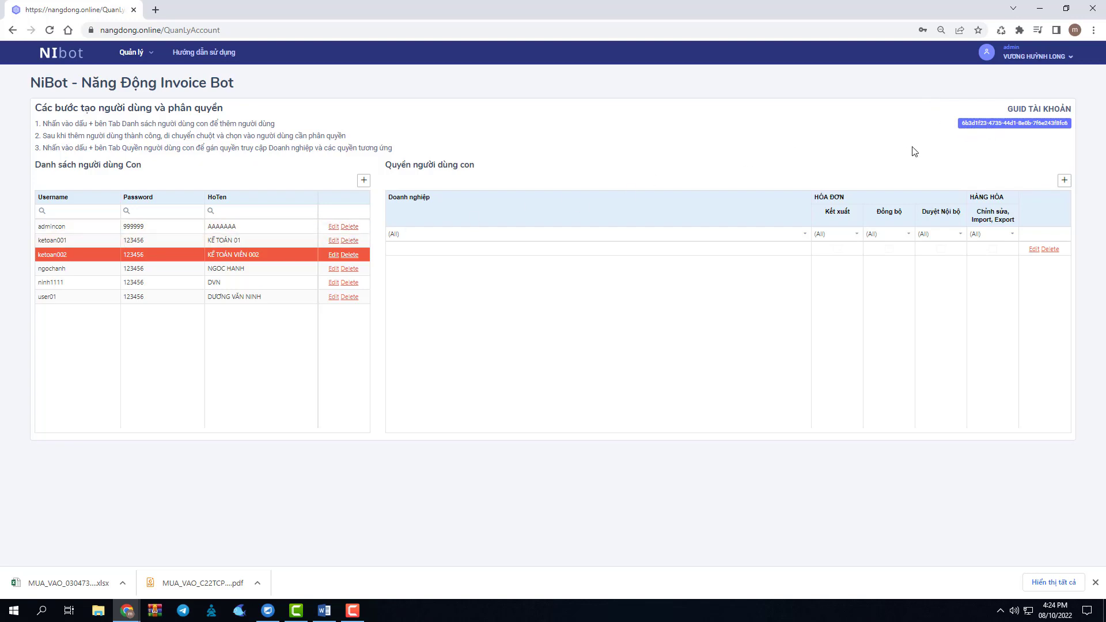
Copy the GUID TÀI KHOẢN and switch to the private login window.
{"action": "left_click", "coordinate": [1001, 124]}
{"action": "left_click", "coordinate": [133, 608]}
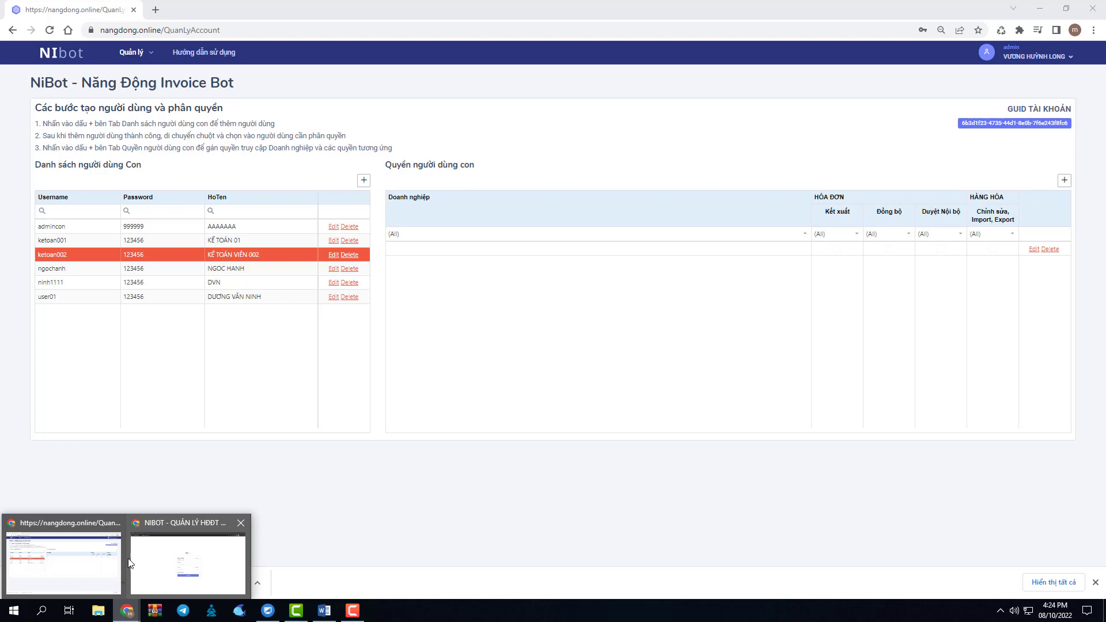
{"action": "left_click", "coordinate": [174, 556]}
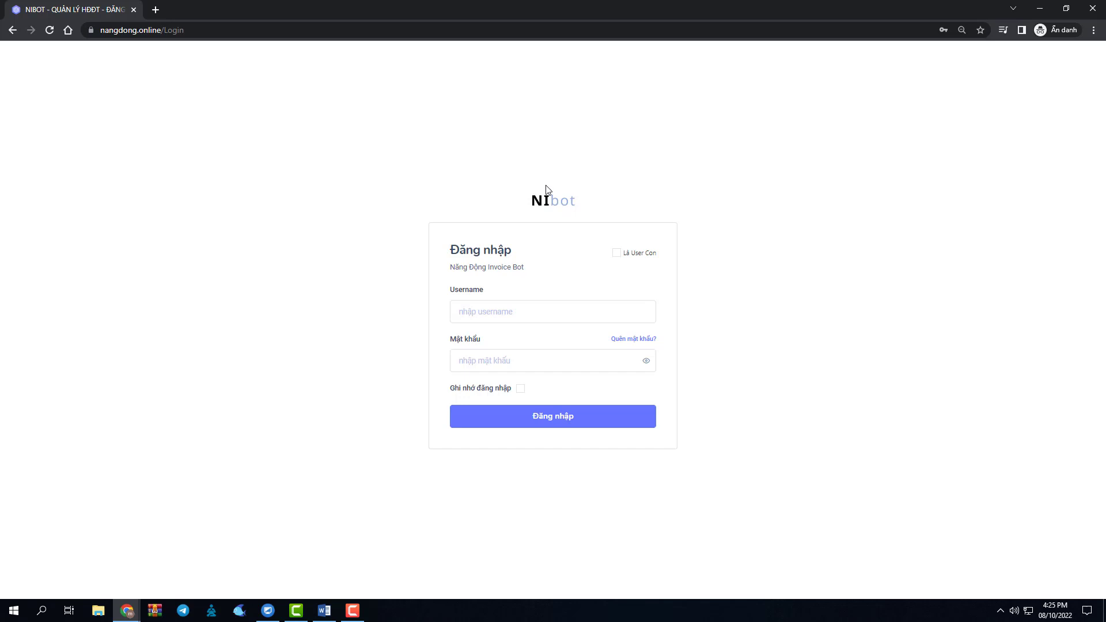
Tick Là User Con and enter the parent account username.
{"action": "left_click", "coordinate": [617, 254]}
{"action": "left_click", "coordinate": [536, 288]}
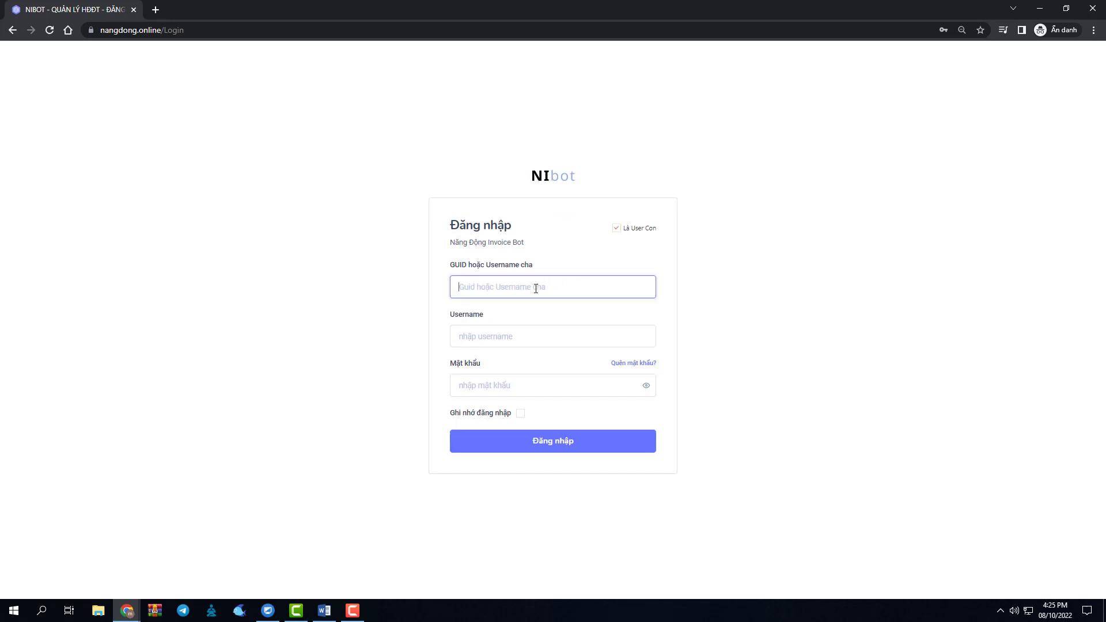
{"action": "type", "text": "6b3d1f23-4735-44d1-8e0b-7f6e243f8fc6"}
{"action": "left_click_drag", "start_coordinate": [607, 288], "coordinate": [452, 288]}
{"action": "type", "text": "admin"}
Sign in with the sub-user's username and password.
{"action": "left_click", "coordinate": [491, 338]}
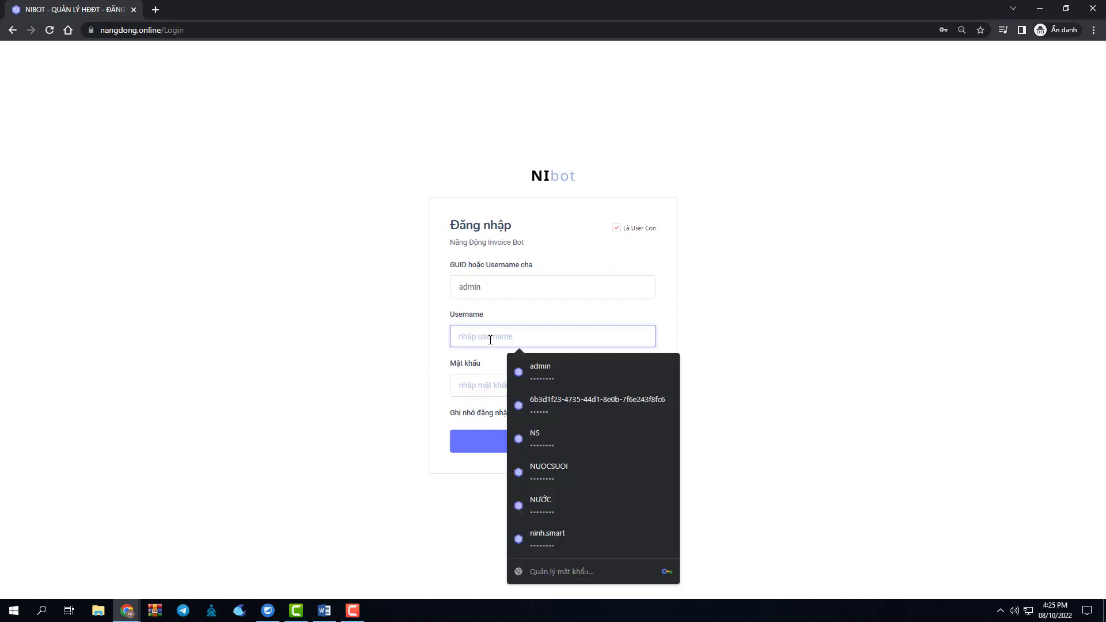
{"action": "type", "text": "kn"}
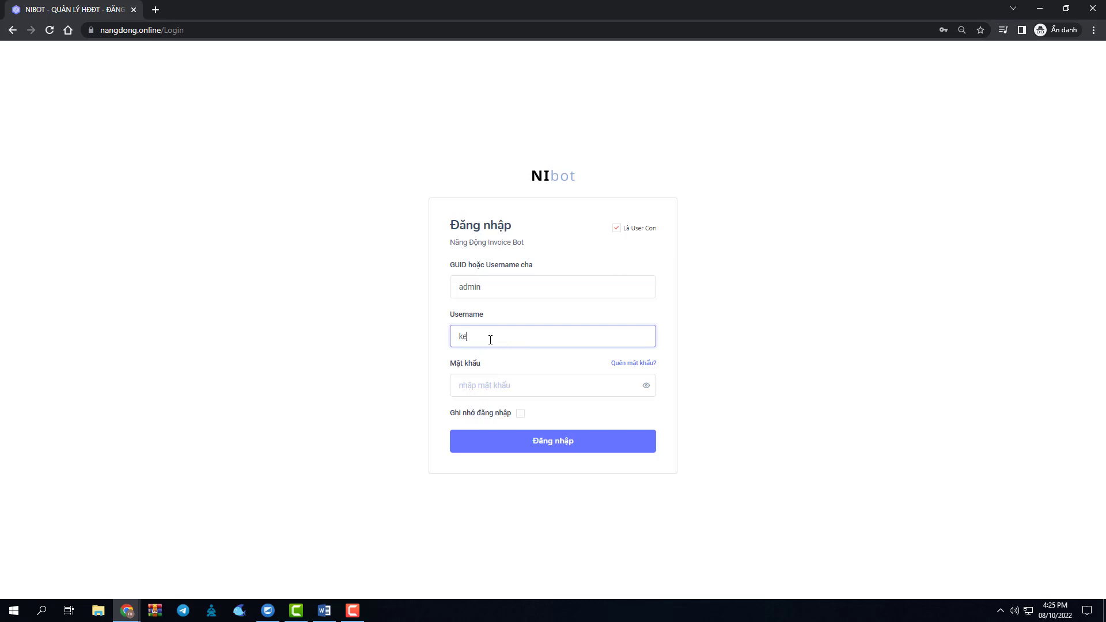
{"action": "type", "text": "toan"}
{"action": "type", "text": "062"}
{"action": "left_click", "coordinate": [490, 384]}
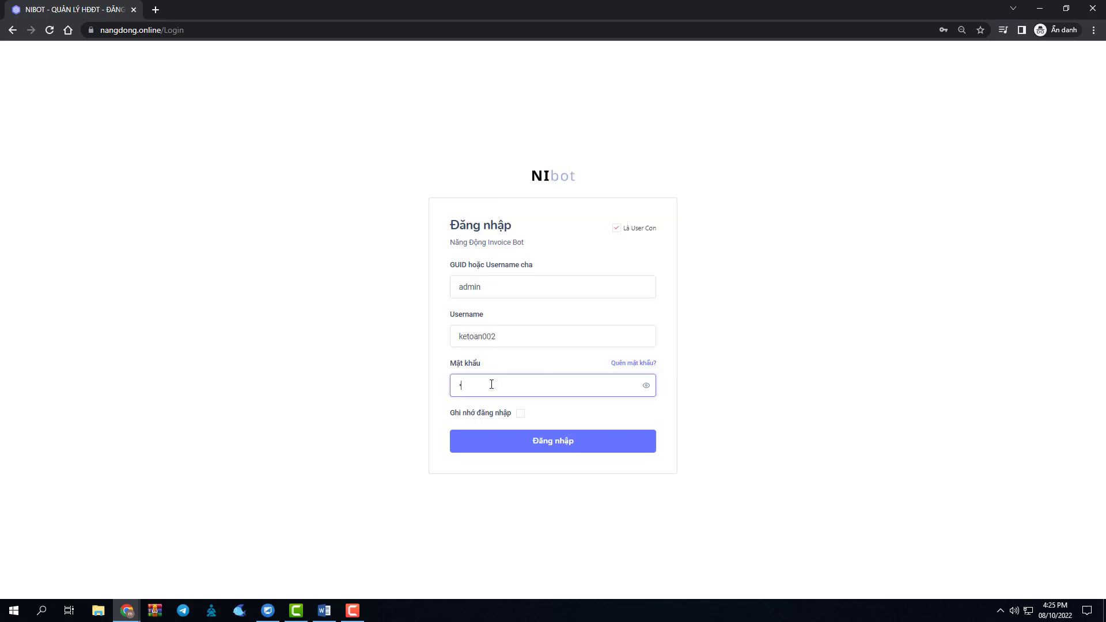
{"action": "type", "text": "•"}
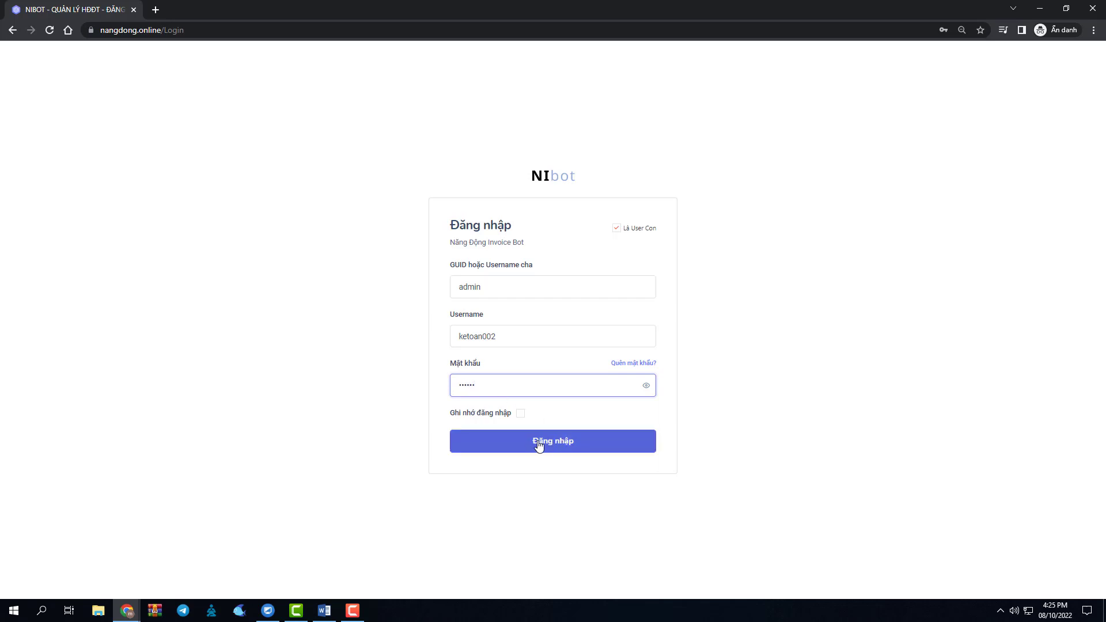
{"action": "left_click", "coordinate": [520, 440]}
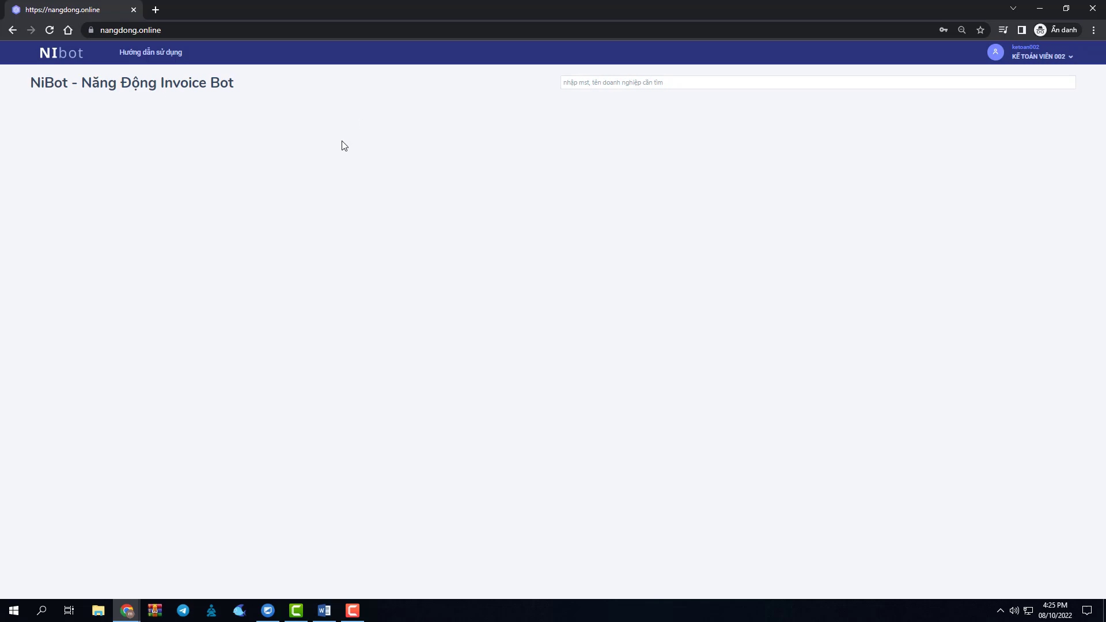
{"action": "left_click", "coordinate": [127, 611]}
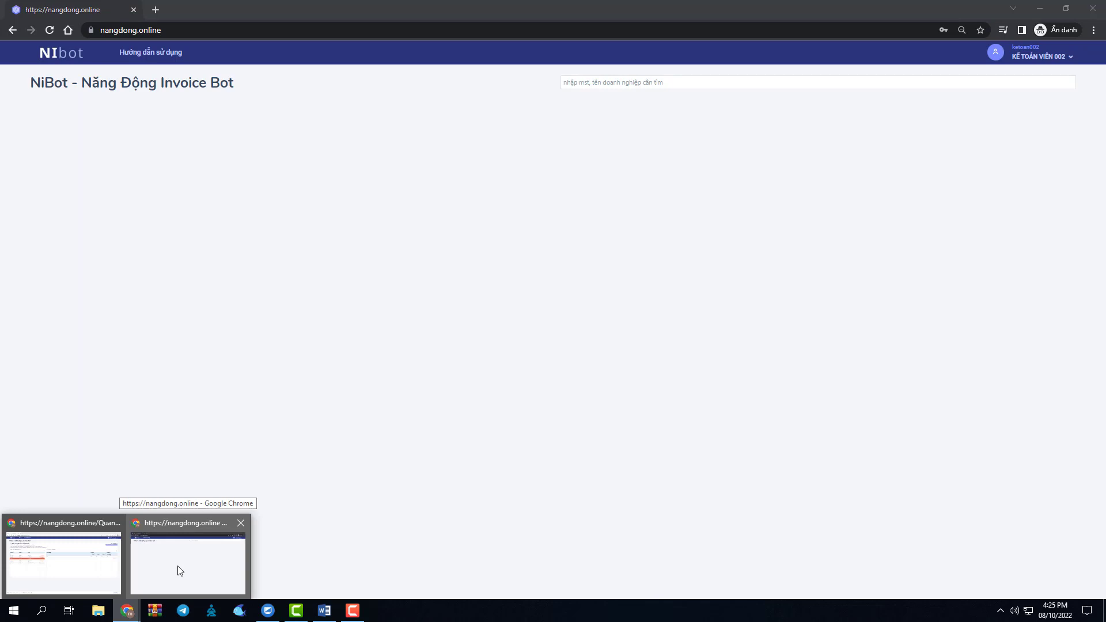
Add and save a permission row assigning CÔNG TY TNHH PHẦN MỀM NĂNG ĐỘNG to the sub-user.
{"action": "left_click", "coordinate": [112, 563]}
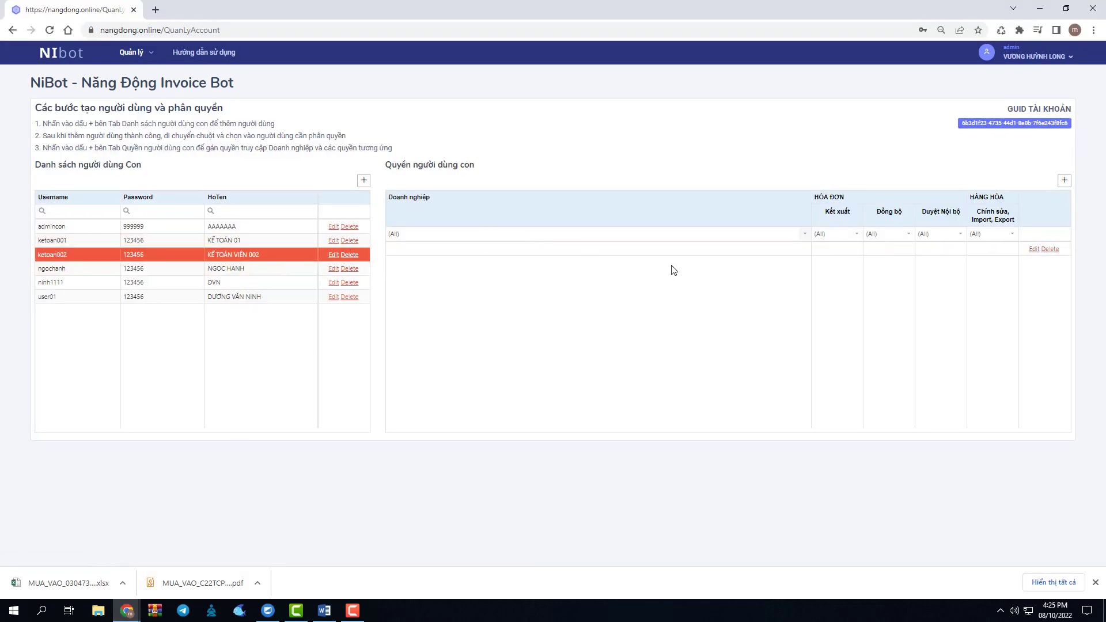
{"action": "left_click", "coordinate": [1064, 181]}
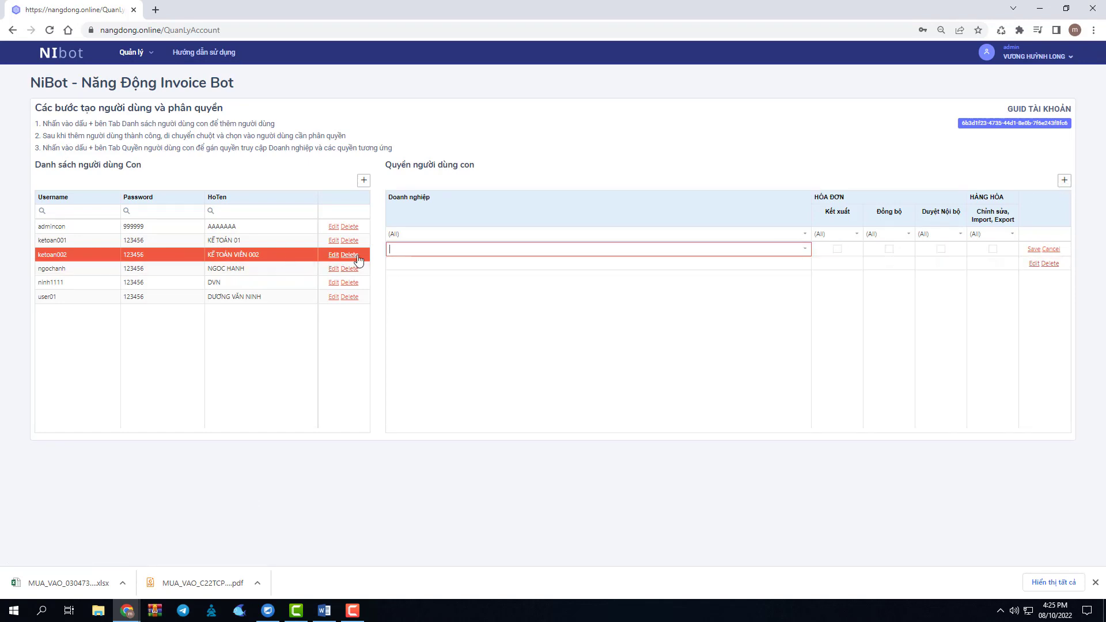
{"action": "left_click", "coordinate": [805, 248]}
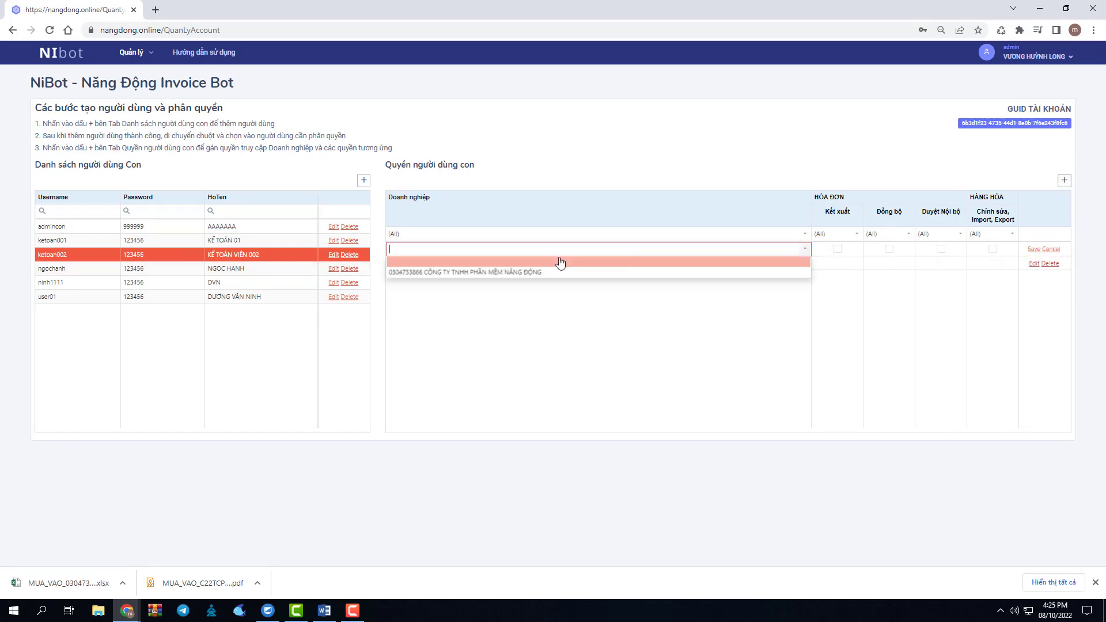
{"action": "left_click", "coordinate": [494, 279]}
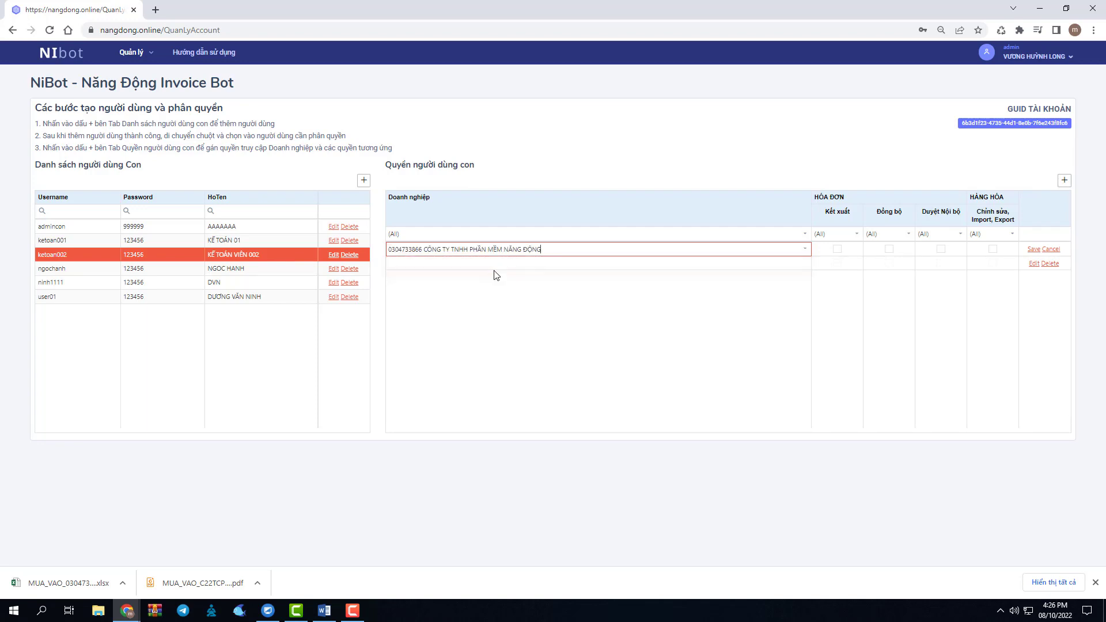
{"action": "left_click", "coordinate": [550, 251]}
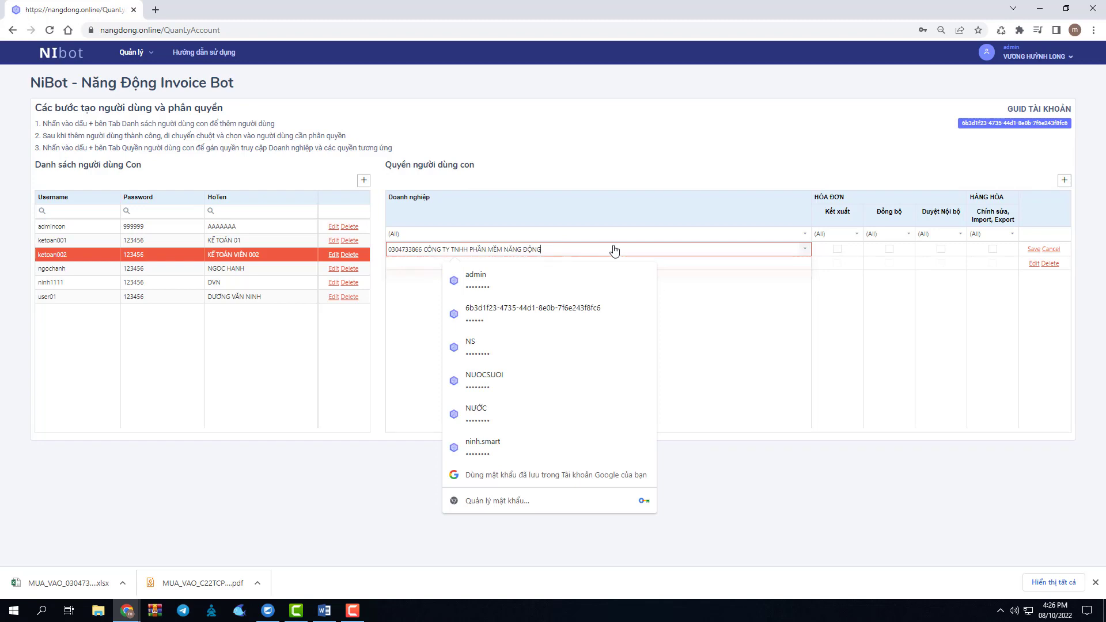
{"action": "left_click", "coordinate": [1034, 249]}
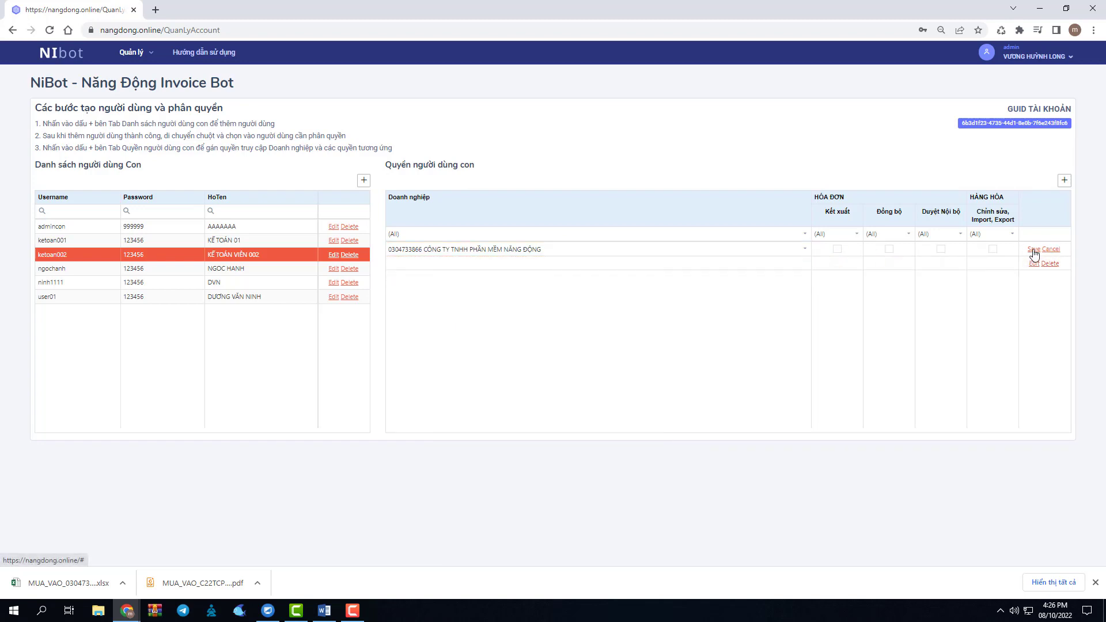
{"action": "left_click", "coordinate": [524, 321]}
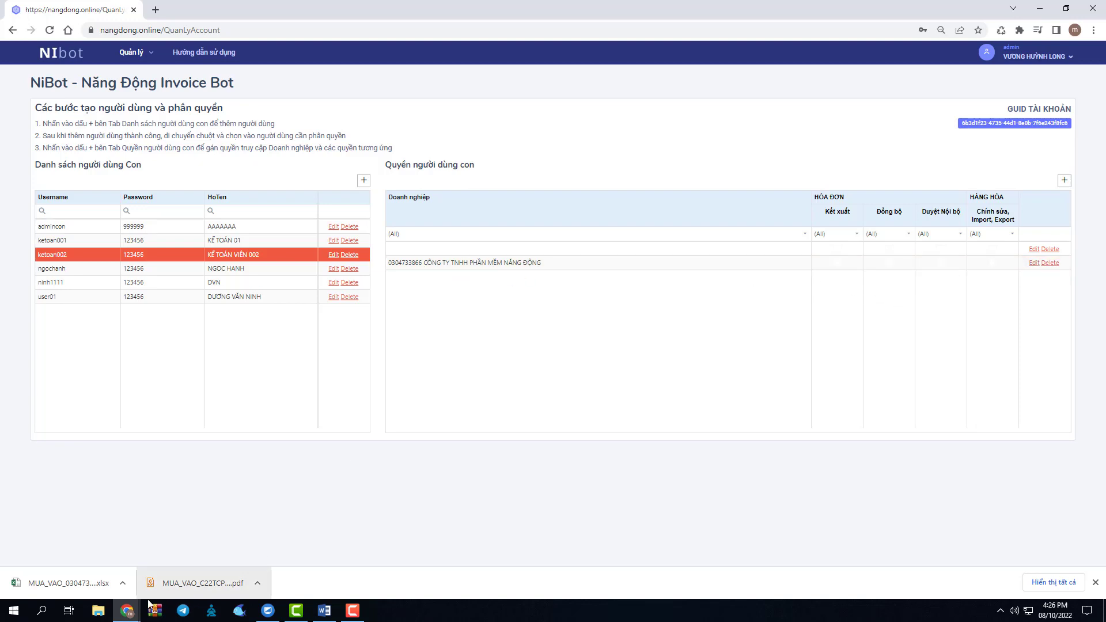
{"action": "left_click", "coordinate": [126, 611]}
In the sub-user window, open the company's invoice list via its tax code link, then return to admin.
{"action": "left_click", "coordinate": [170, 576]}
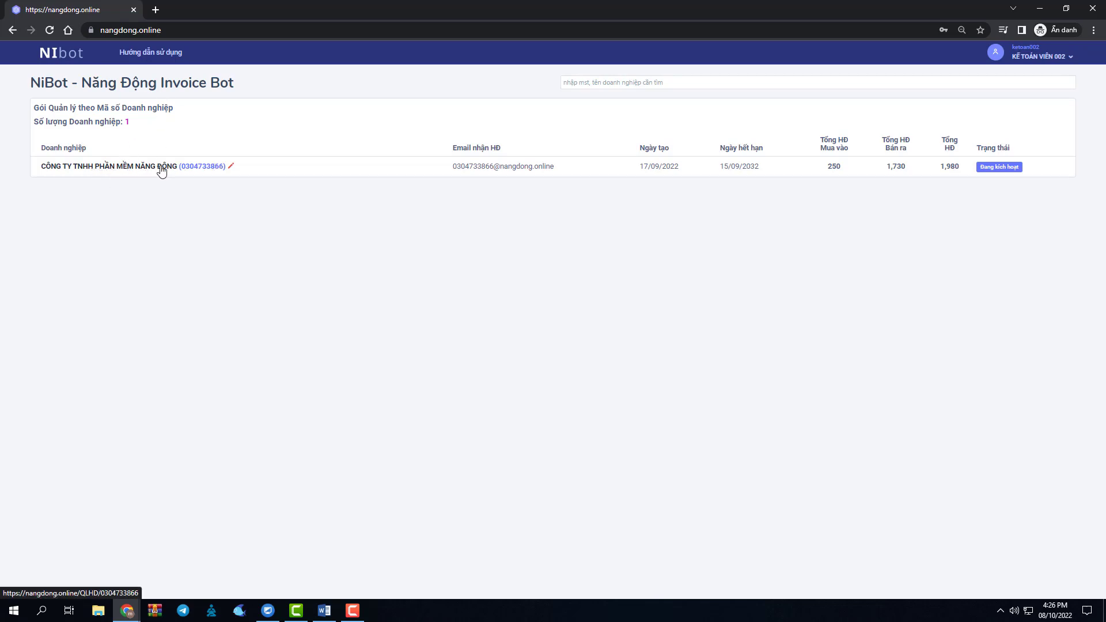
{"action": "left_click", "coordinate": [205, 167]}
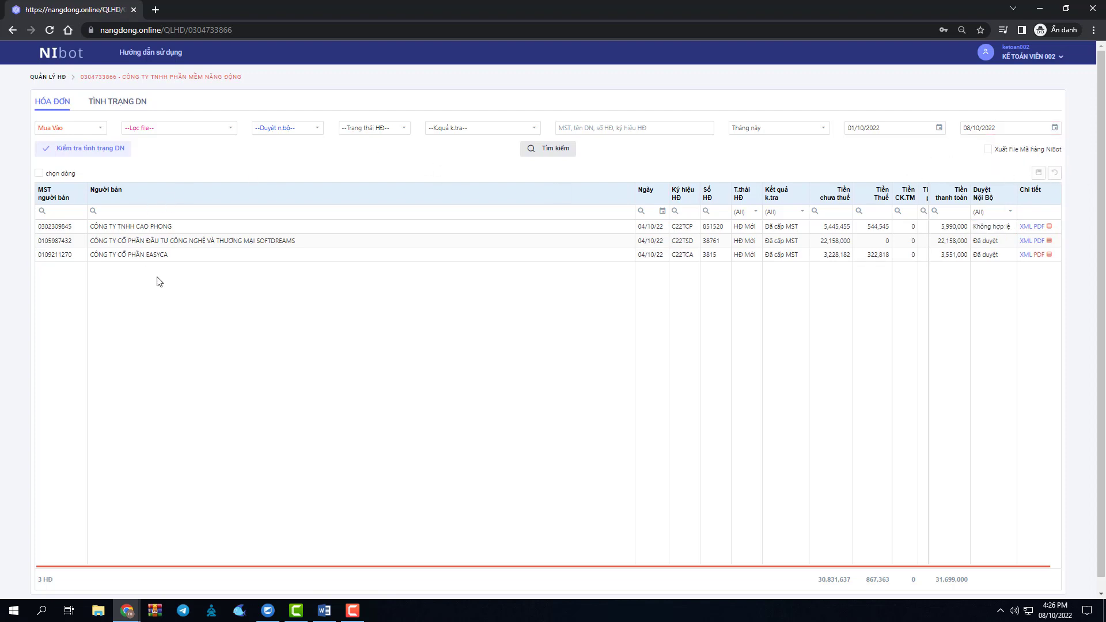
{"action": "left_click", "coordinate": [1039, 8]}
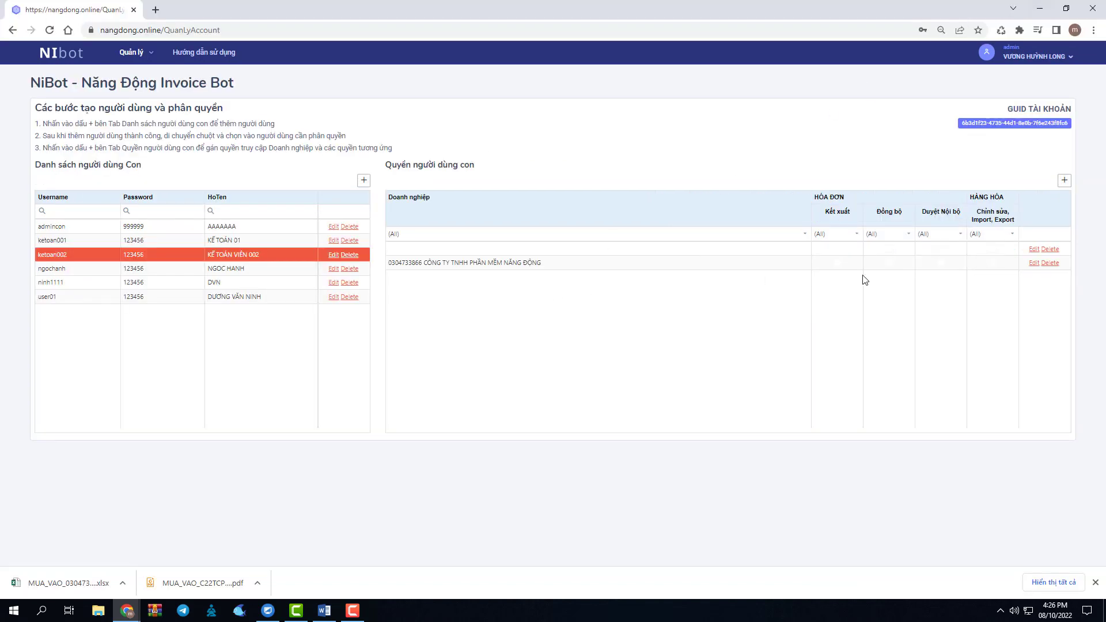
Tick Kết xuất on the company permission row, save it, and return to the sub-user window.
{"action": "left_click", "coordinate": [521, 263]}
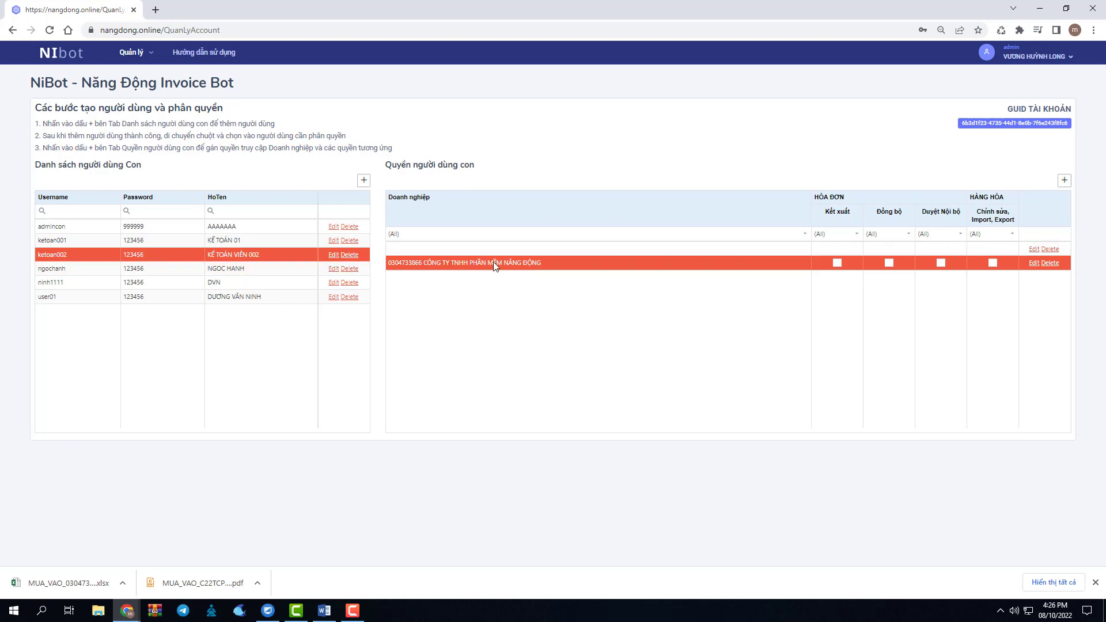
{"action": "left_click", "coordinate": [1034, 263]}
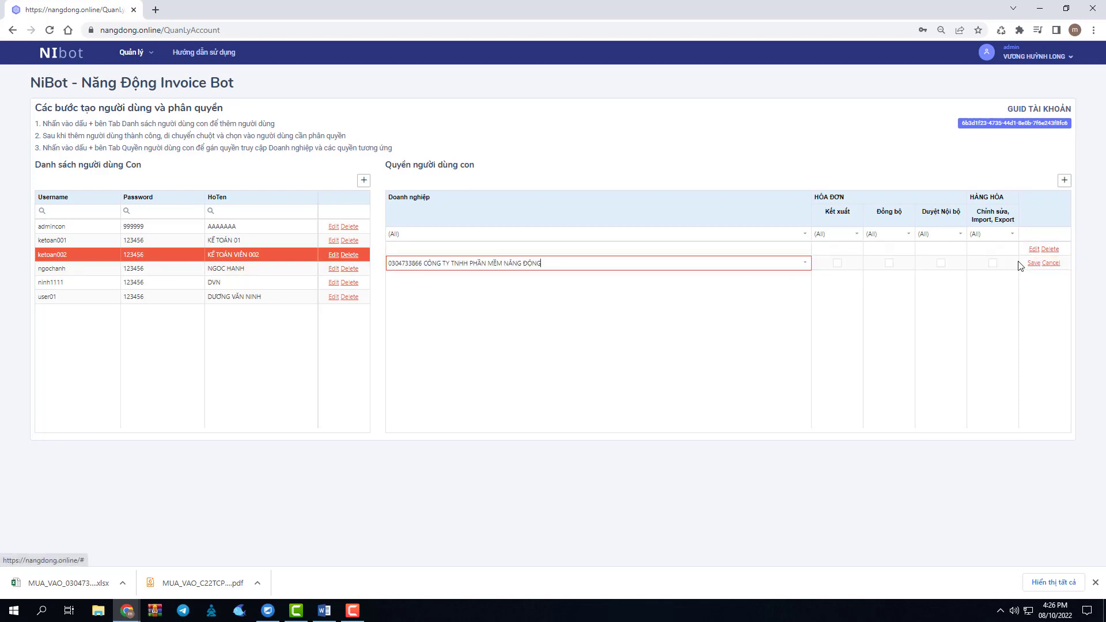
{"action": "left_click", "coordinate": [837, 265]}
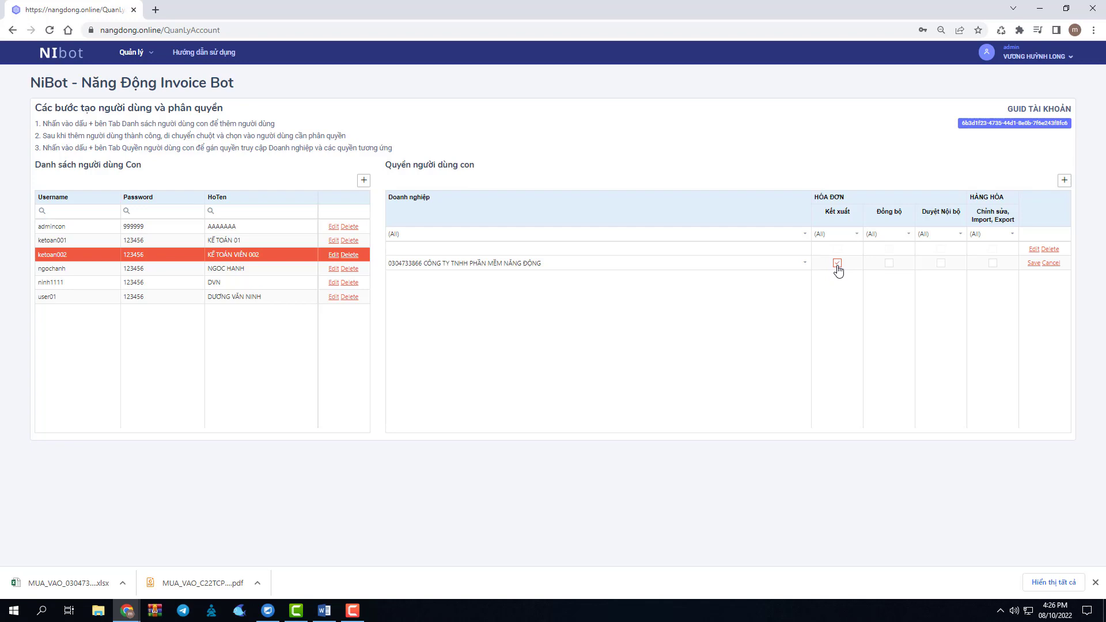
{"action": "left_click", "coordinate": [1034, 265]}
{"action": "left_click", "coordinate": [524, 322]}
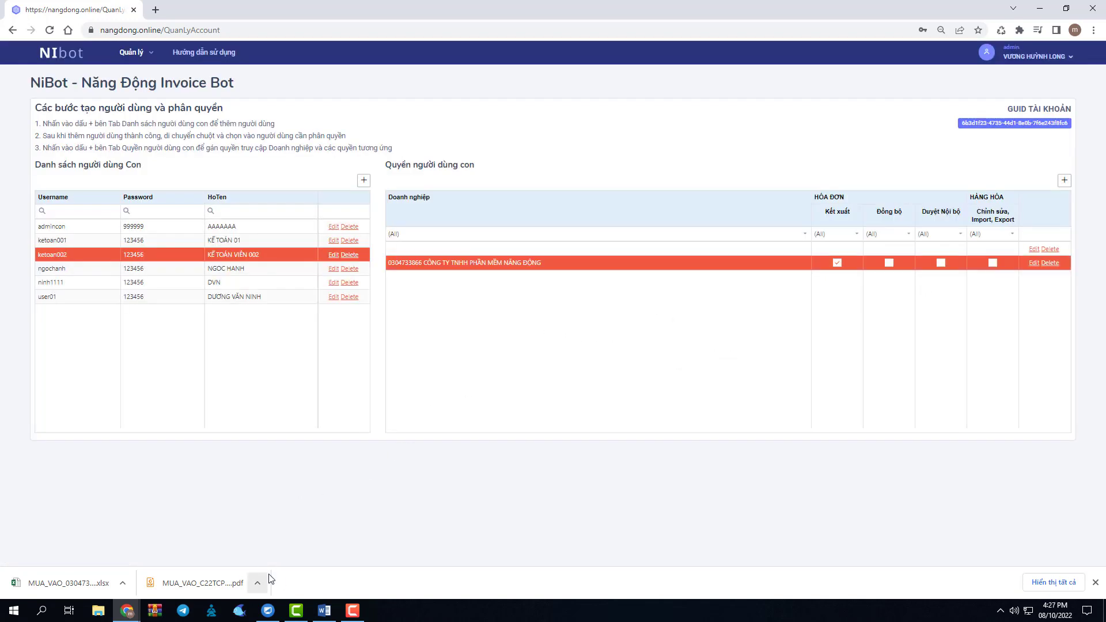
{"action": "left_click", "coordinate": [129, 609]}
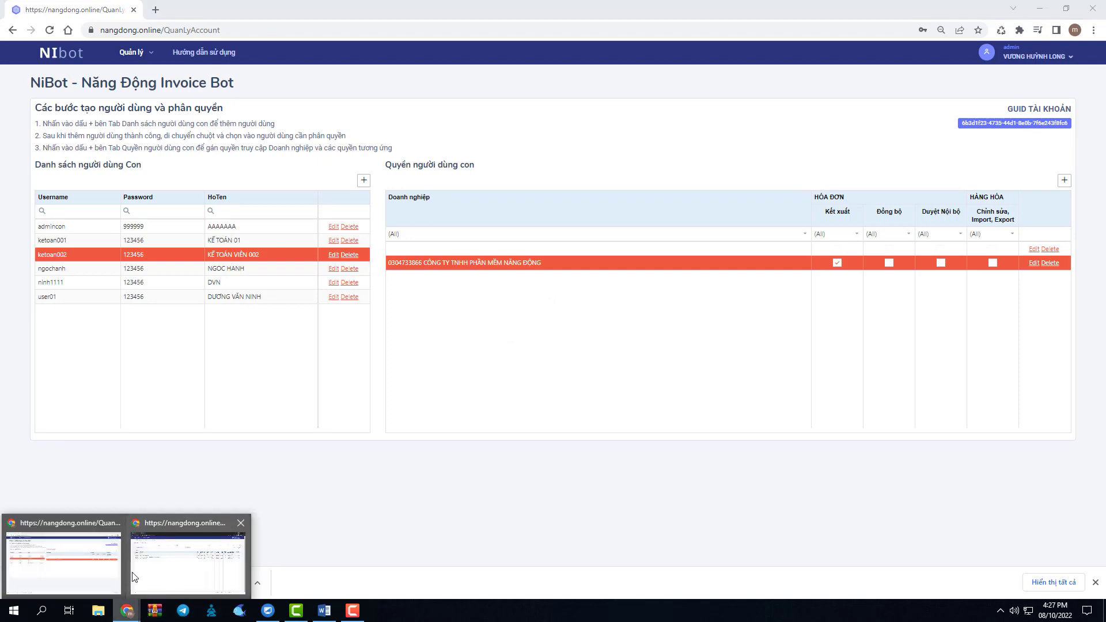
{"action": "left_click", "coordinate": [158, 577]}
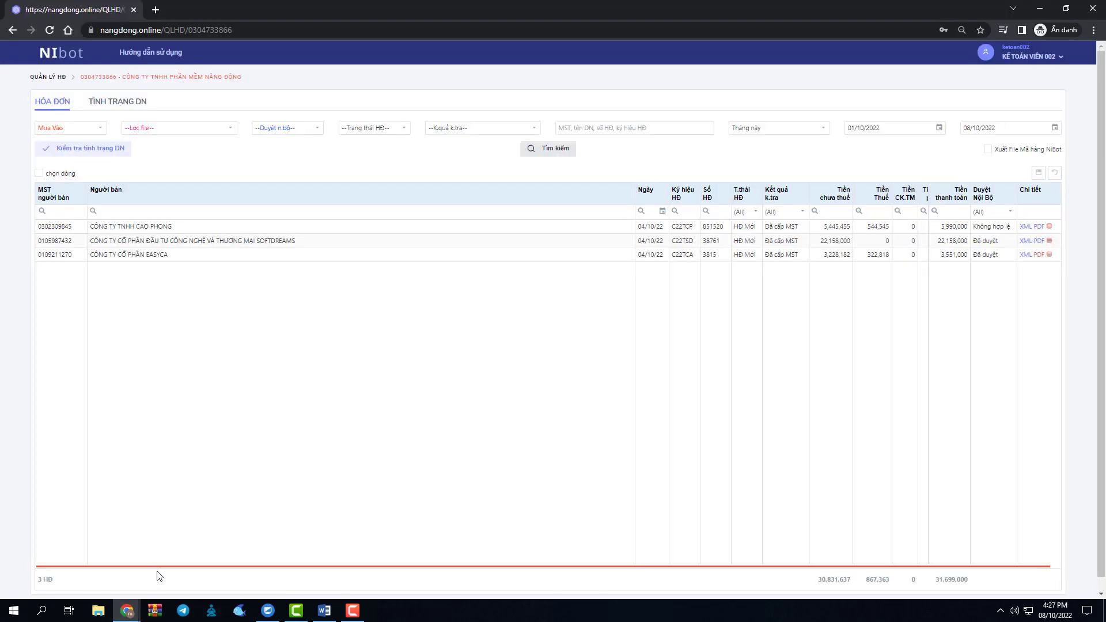
Rerun Tìm kiếm so the invoice page shows the Kết xuất button.
{"action": "left_click", "coordinate": [46, 38]}
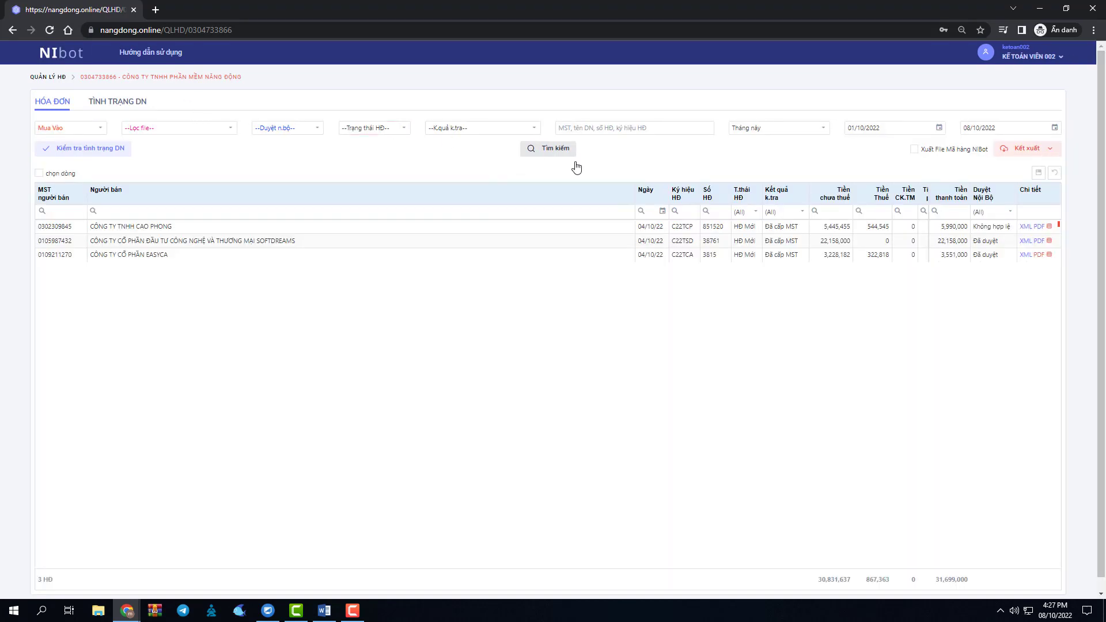
Export the invoices as KTSC.XLSX and save the Excel file to the Desktop.
{"action": "left_click", "coordinate": [1049, 151]}
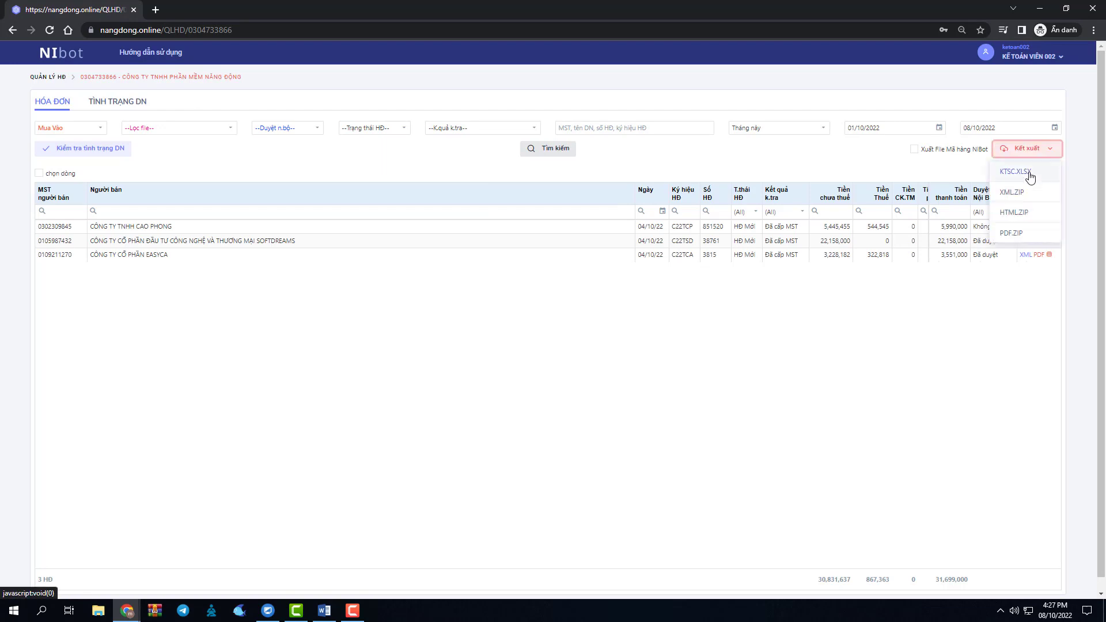
{"action": "left_click", "coordinate": [1028, 172]}
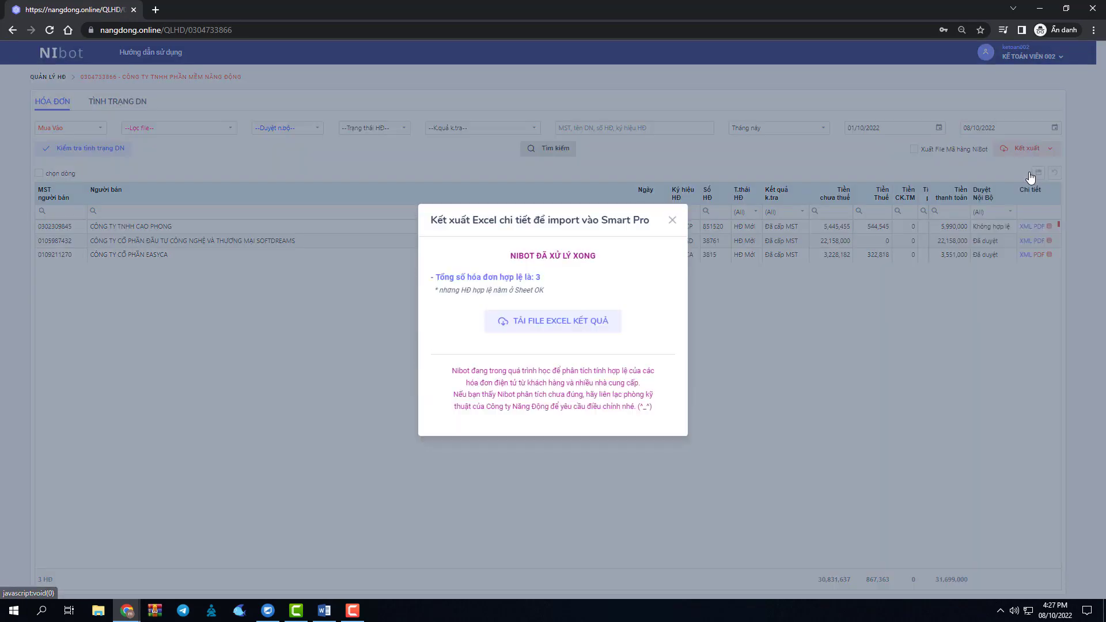
{"action": "left_click", "coordinate": [596, 330]}
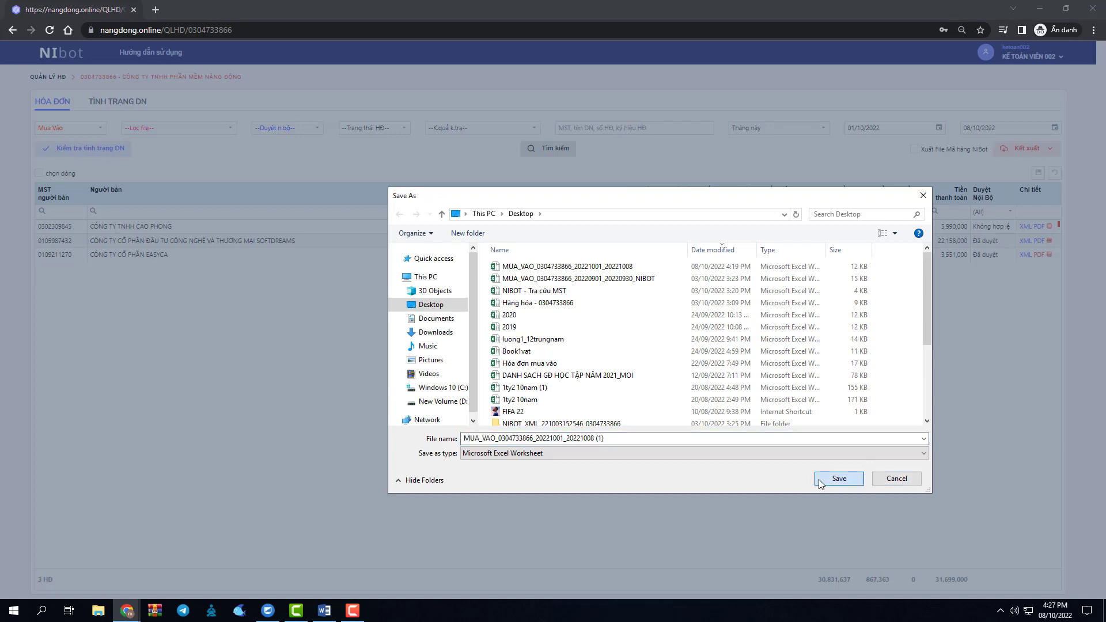
{"action": "left_click", "coordinate": [821, 480]}
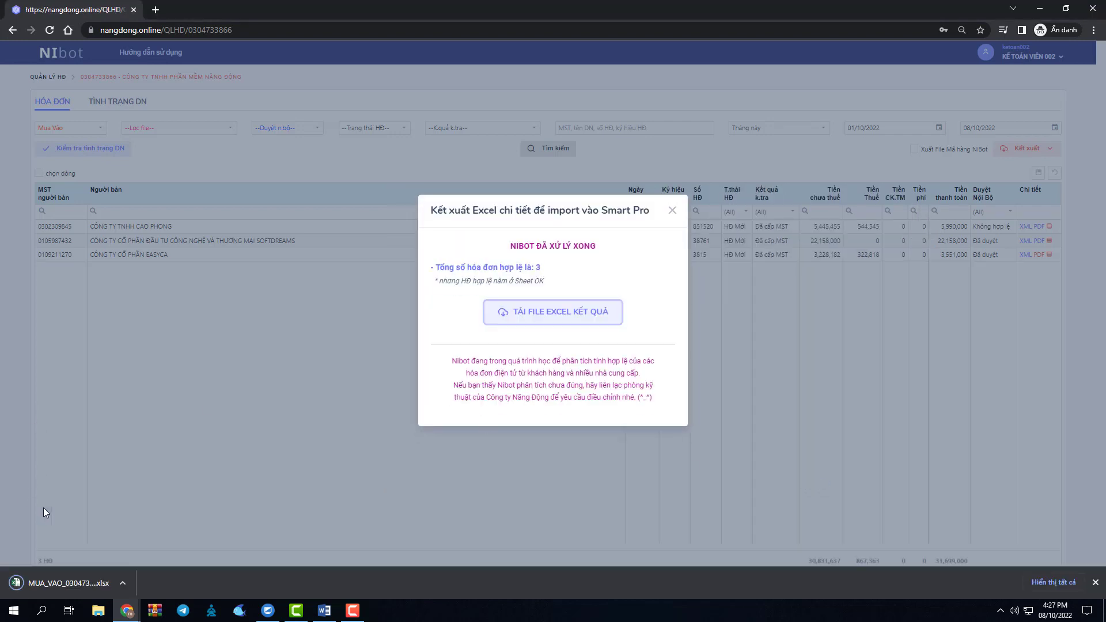
{"action": "left_click", "coordinate": [671, 211]}
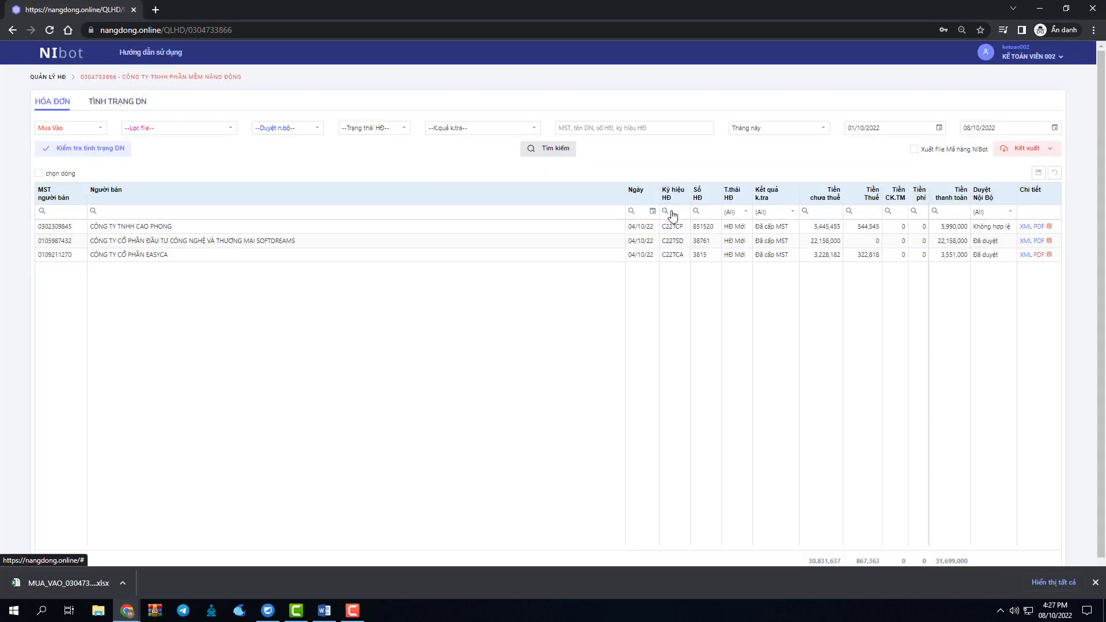
Get back to the admin permissions page in the administrator's browser window.
{"action": "left_click", "coordinate": [1045, 10]}
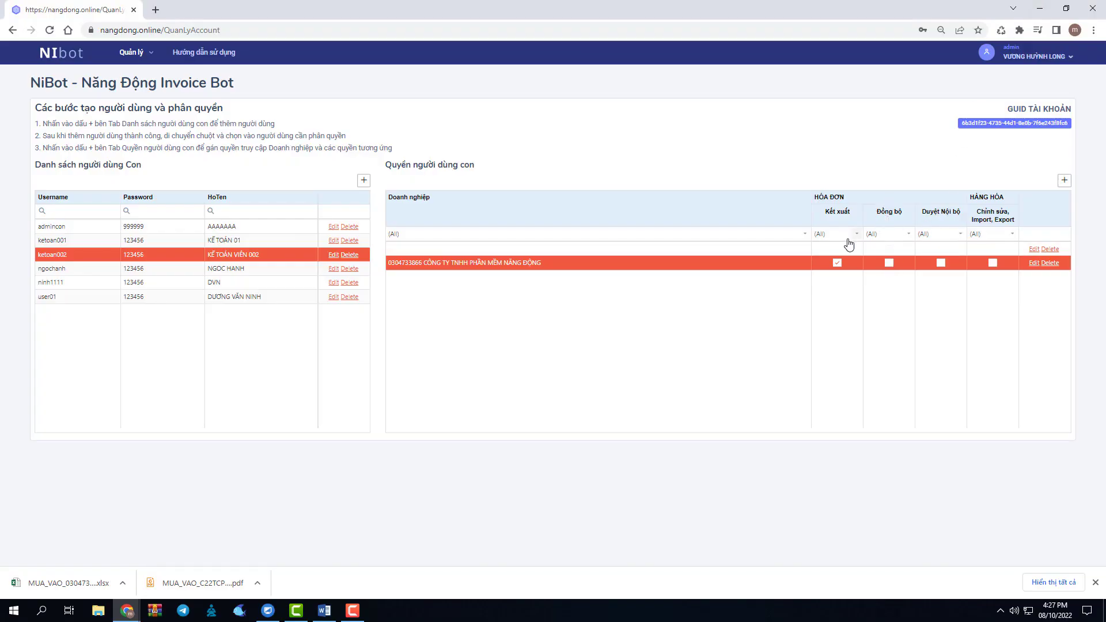
{"action": "left_click", "coordinate": [128, 614]}
{"action": "left_click", "coordinate": [126, 612]}
{"action": "left_click", "coordinate": [187, 582]}
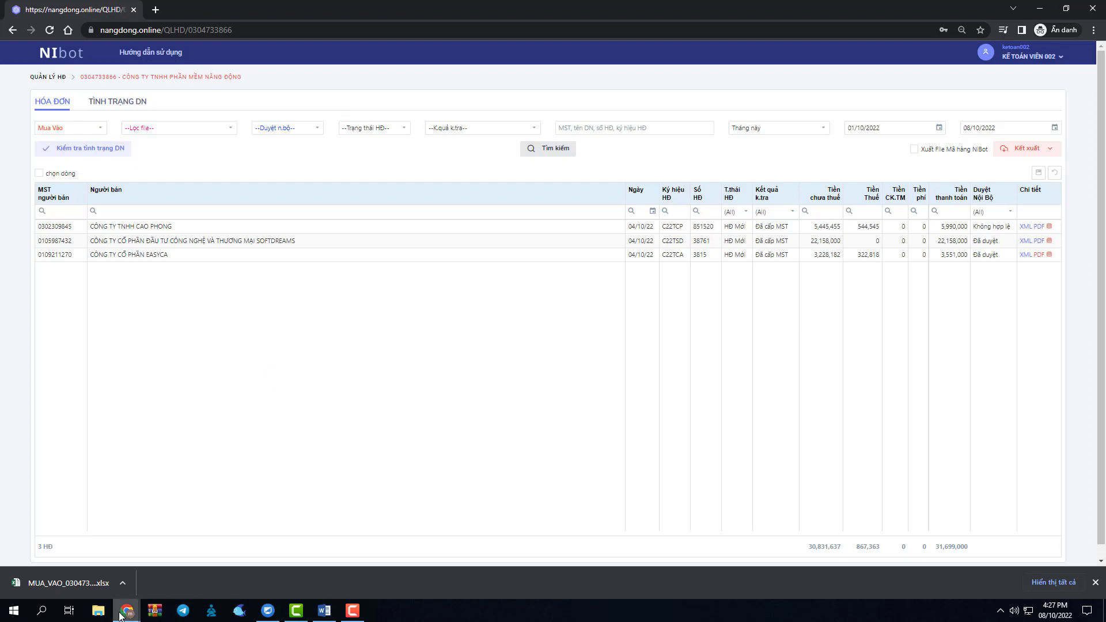
{"action": "mouse_move", "coordinate": [127, 610]}
{"action": "left_click", "coordinate": [80, 561]}
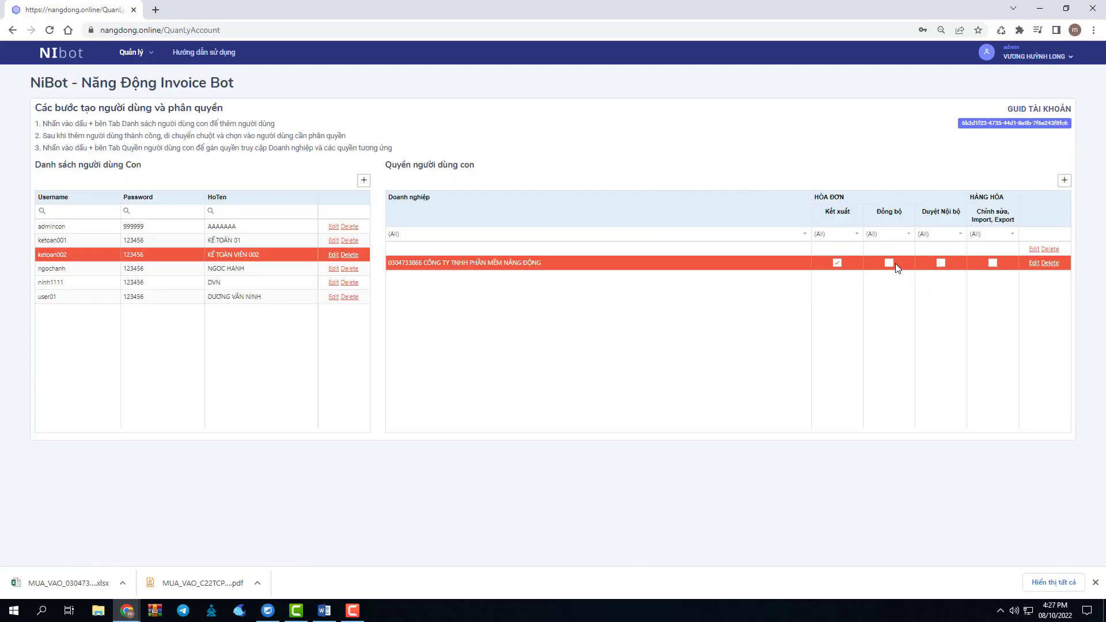
Tick Đồng bộ on the company permission row, save it, and return to the sub-user window.
{"action": "left_click", "coordinate": [1033, 263]}
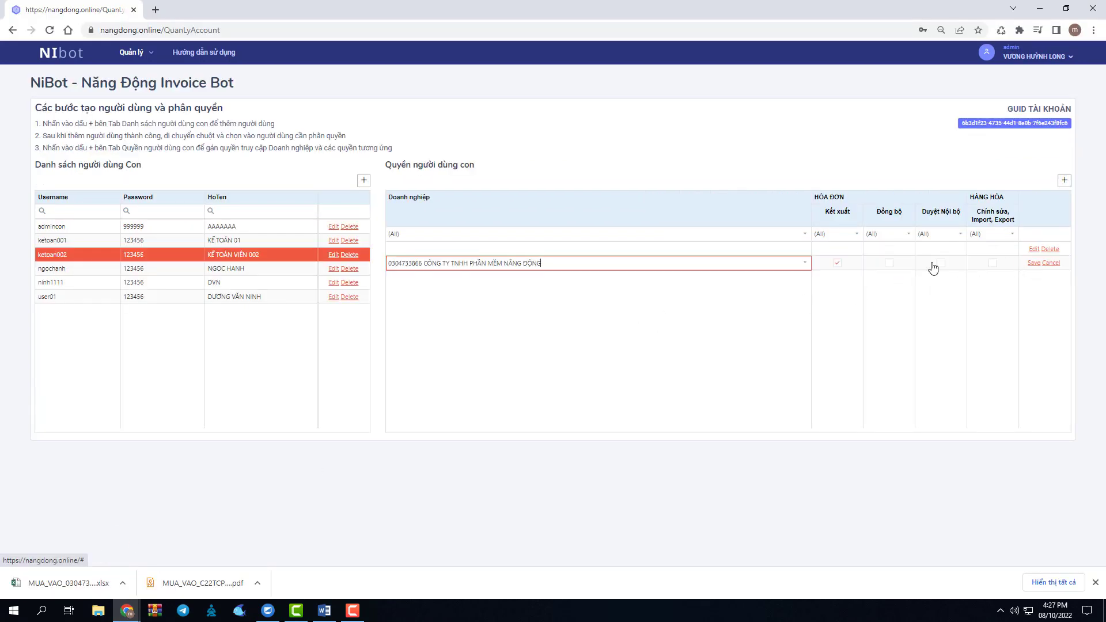
{"action": "left_click", "coordinate": [888, 262]}
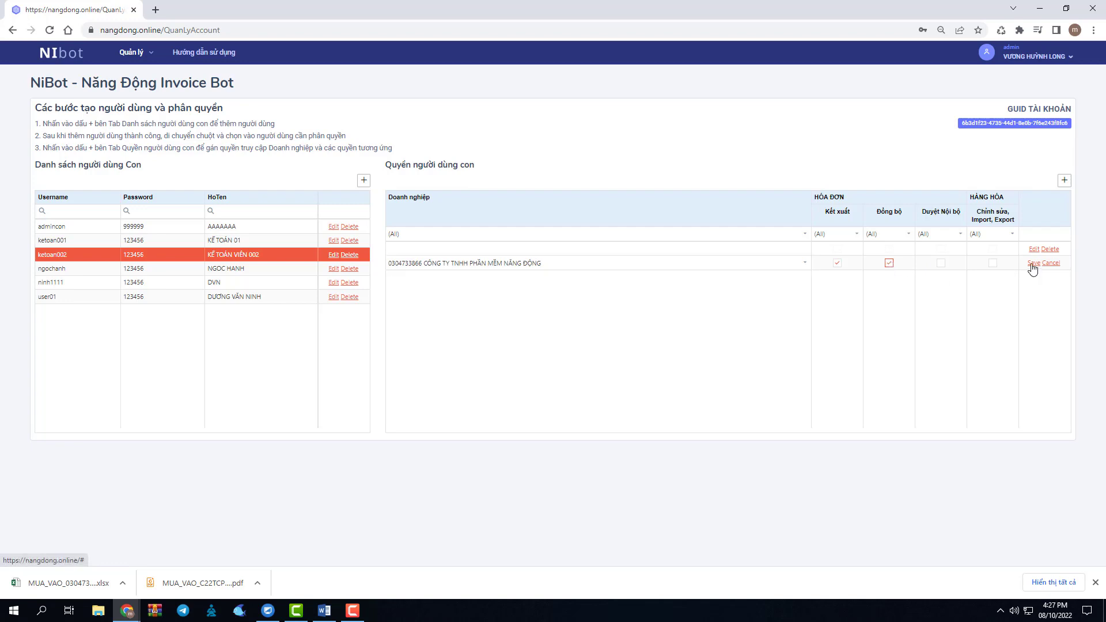
{"action": "left_click", "coordinate": [1033, 264]}
{"action": "left_click", "coordinate": [523, 323]}
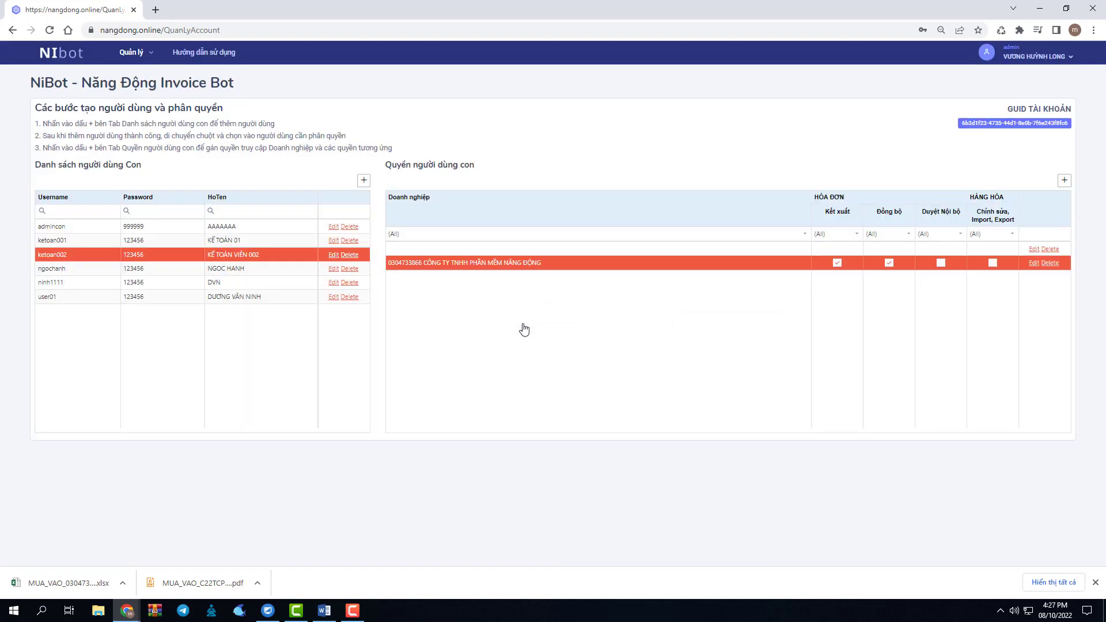
{"action": "mouse_move", "coordinate": [126, 610]}
{"action": "left_click", "coordinate": [193, 553]}
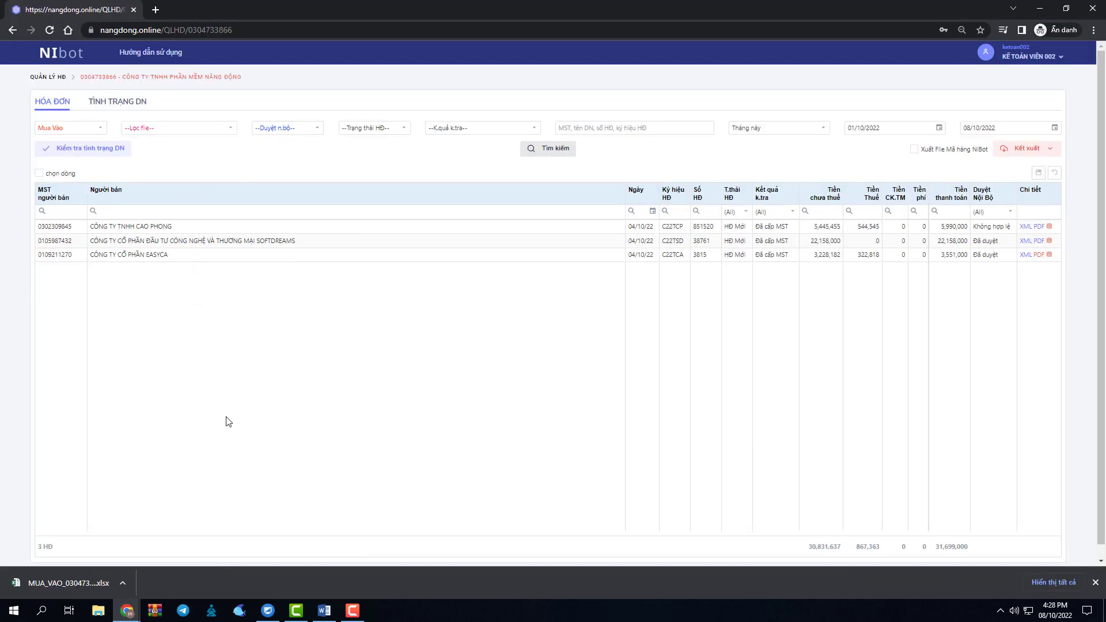
Refresh the sub-user's invoices, open the company's Đồng bộ sync page, then return to the admin window.
{"action": "left_click", "coordinate": [109, 155]}
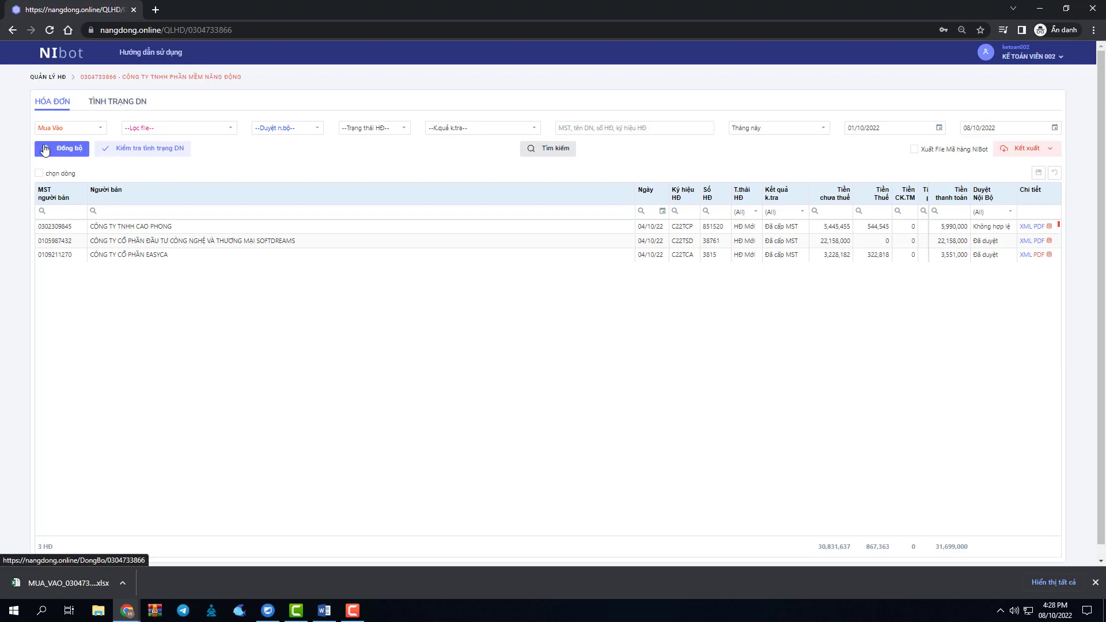
{"action": "left_click", "coordinate": [79, 154]}
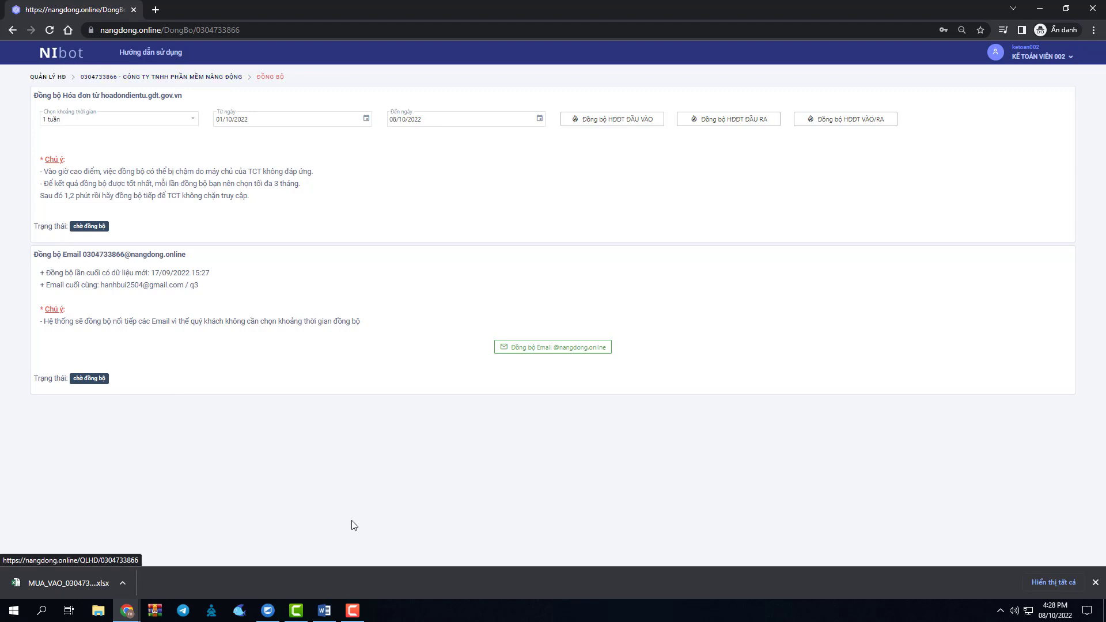
{"action": "mouse_move", "coordinate": [127, 609]}
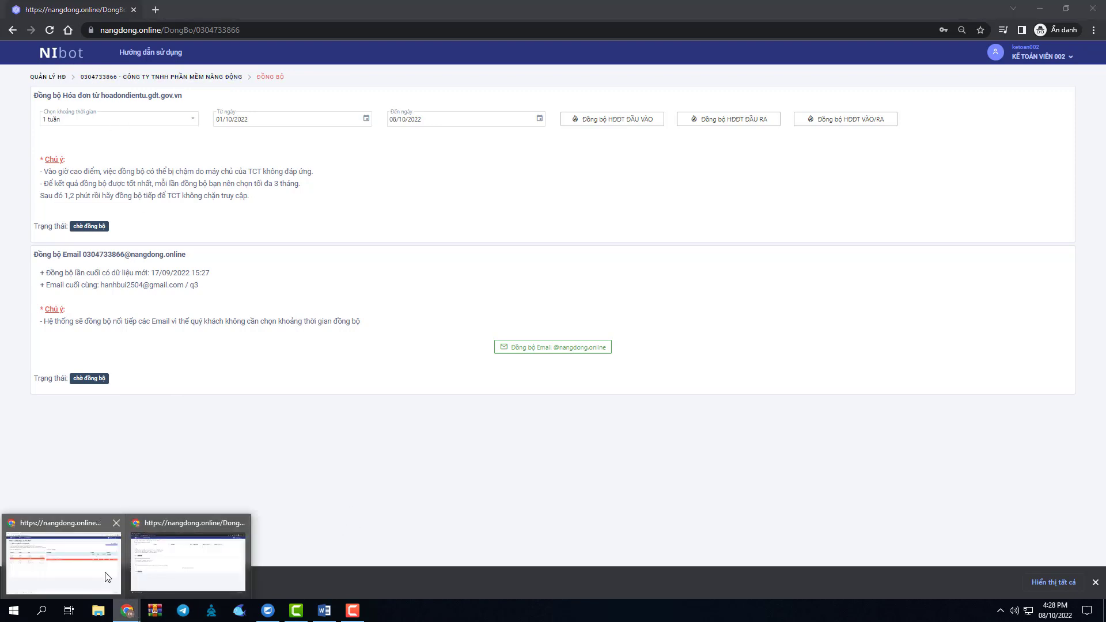
{"action": "left_click", "coordinate": [105, 572]}
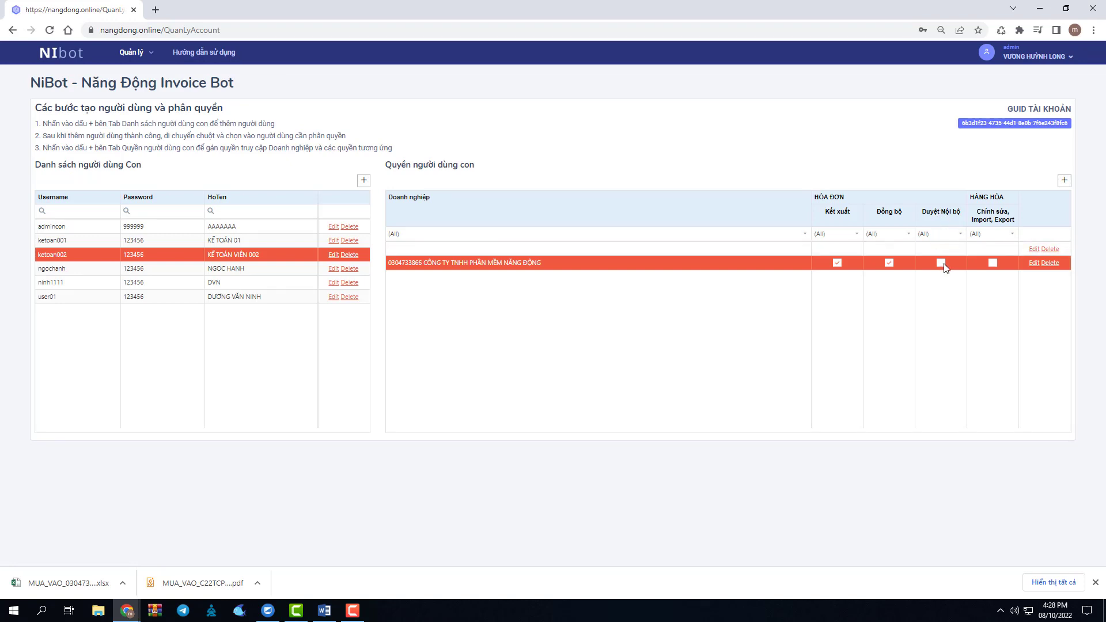
Add Duyệt Nội bộ to the company's permission row, save and confirm, then return to the sub-user window.
{"action": "left_click", "coordinate": [1031, 263]}
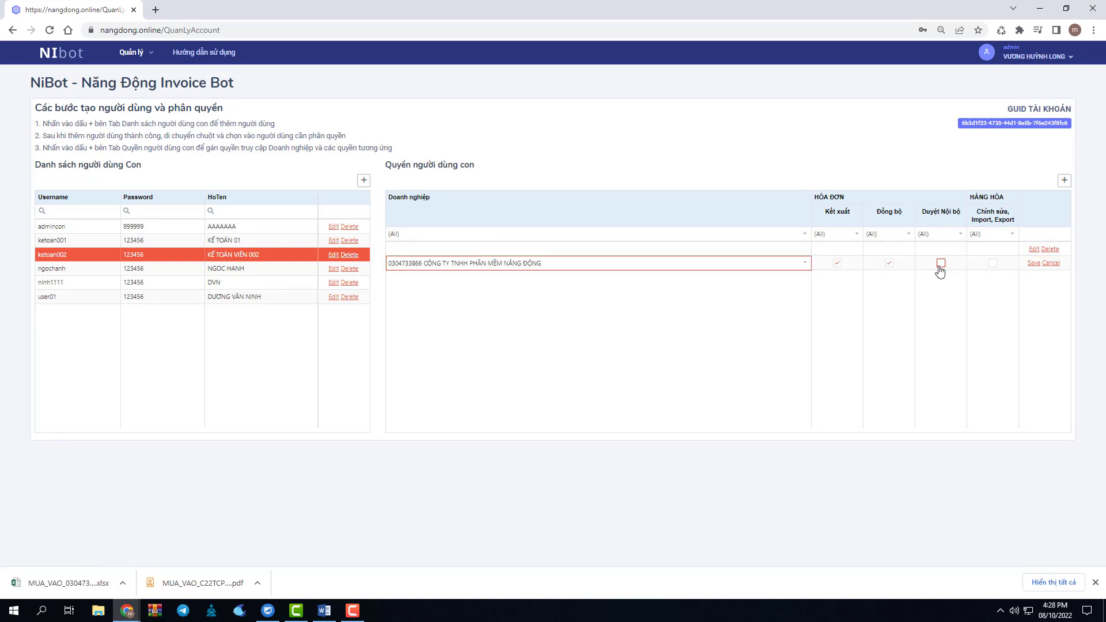
{"action": "left_click", "coordinate": [941, 266]}
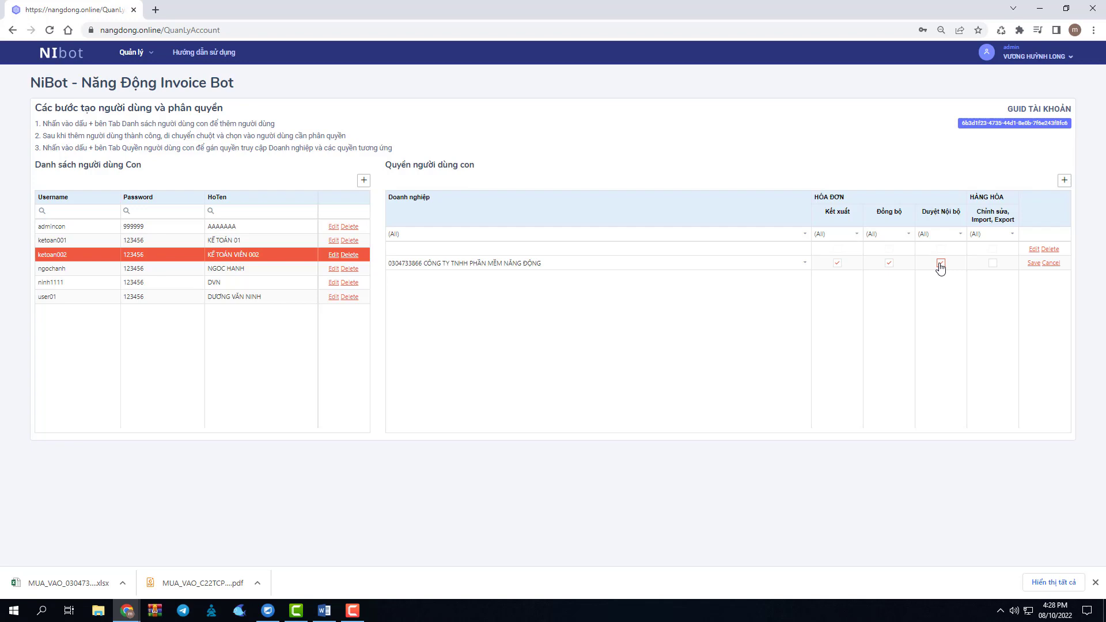
{"action": "left_click", "coordinate": [1034, 262]}
{"action": "left_click", "coordinate": [507, 326]}
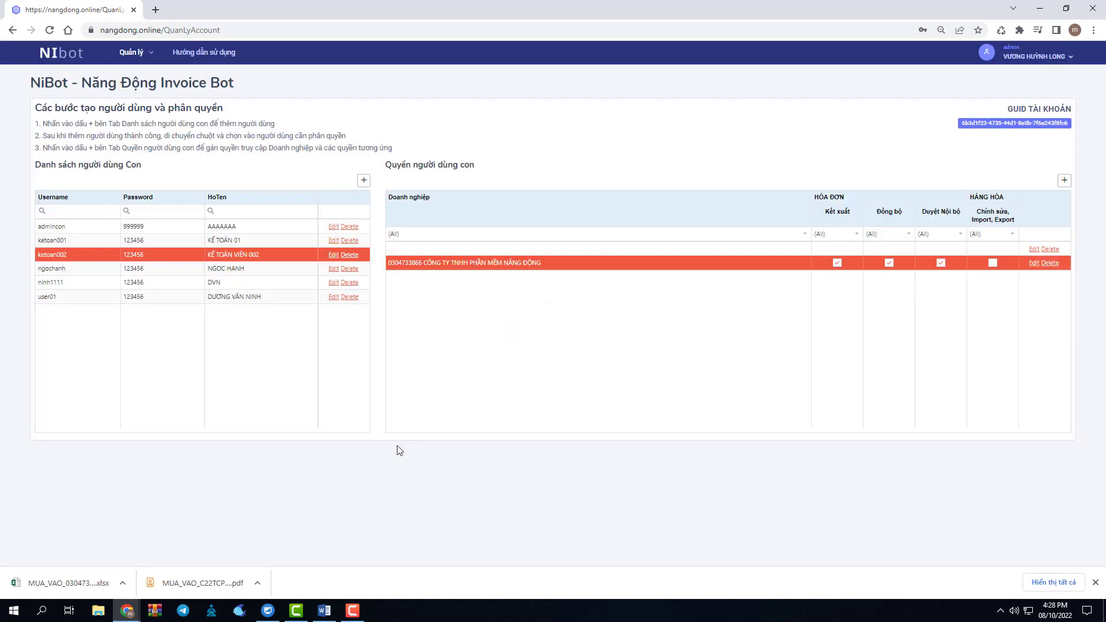
{"action": "mouse_move", "coordinate": [133, 610]}
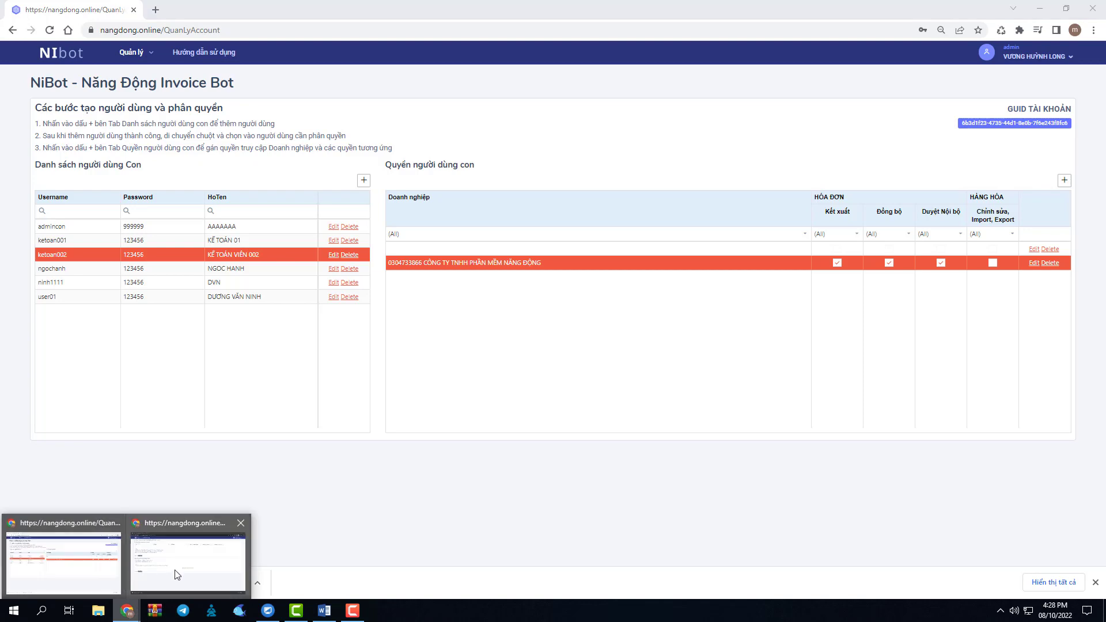
{"action": "left_click", "coordinate": [188, 550]}
Open the company's invoice list and check the first invoice's Duyệt Nội Bộ status, leaving Không hợp lệ.
{"action": "left_click", "coordinate": [99, 79]}
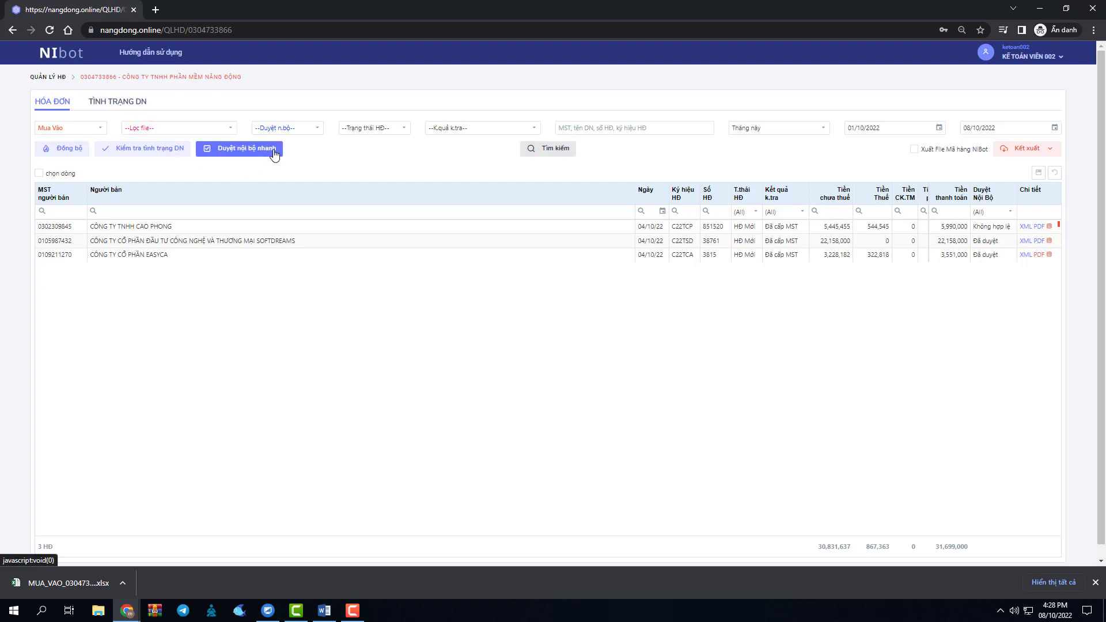
{"action": "left_click", "coordinate": [1007, 230]}
{"action": "left_click", "coordinate": [1010, 228]}
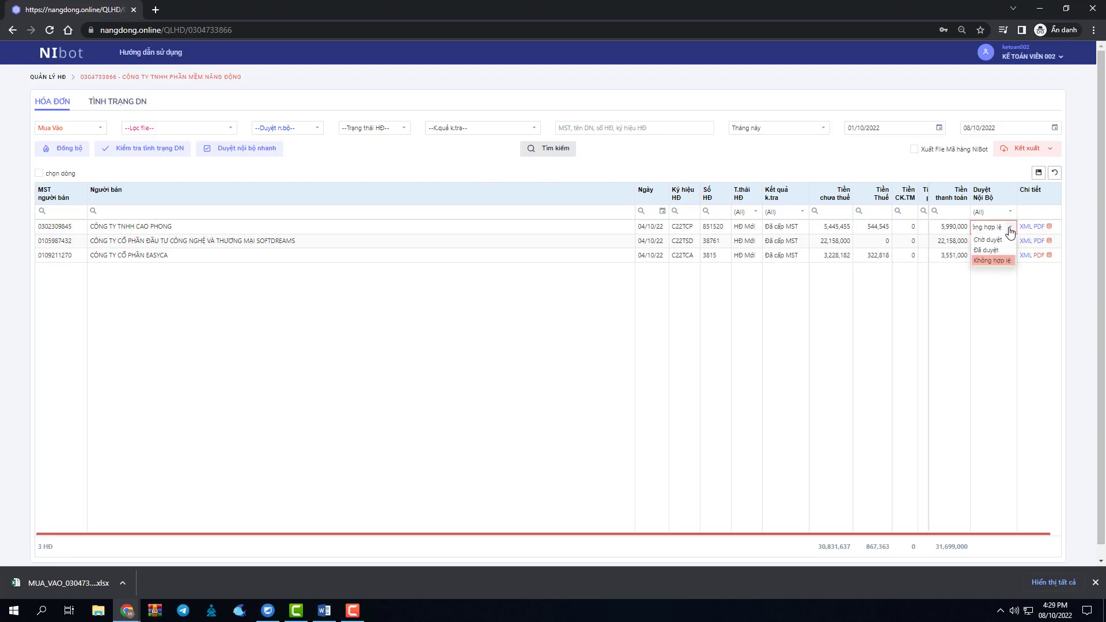
{"action": "left_click", "coordinate": [1008, 230]}
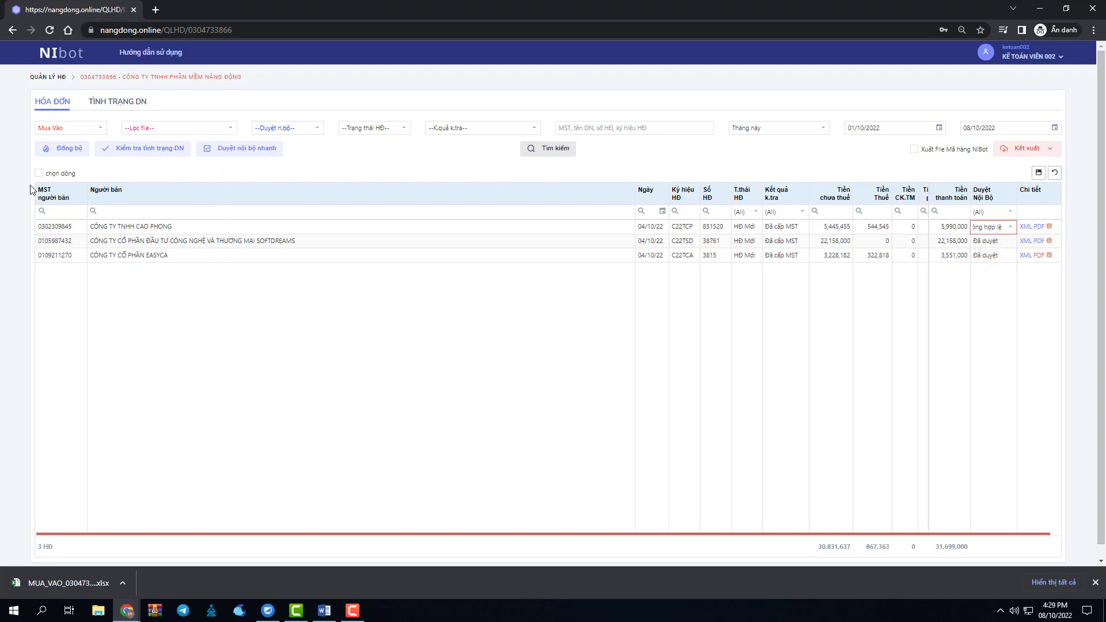
Select all three invoices, run Duyệt nội bộ nhanh, then return to the admin window.
{"action": "left_click", "coordinate": [39, 173]}
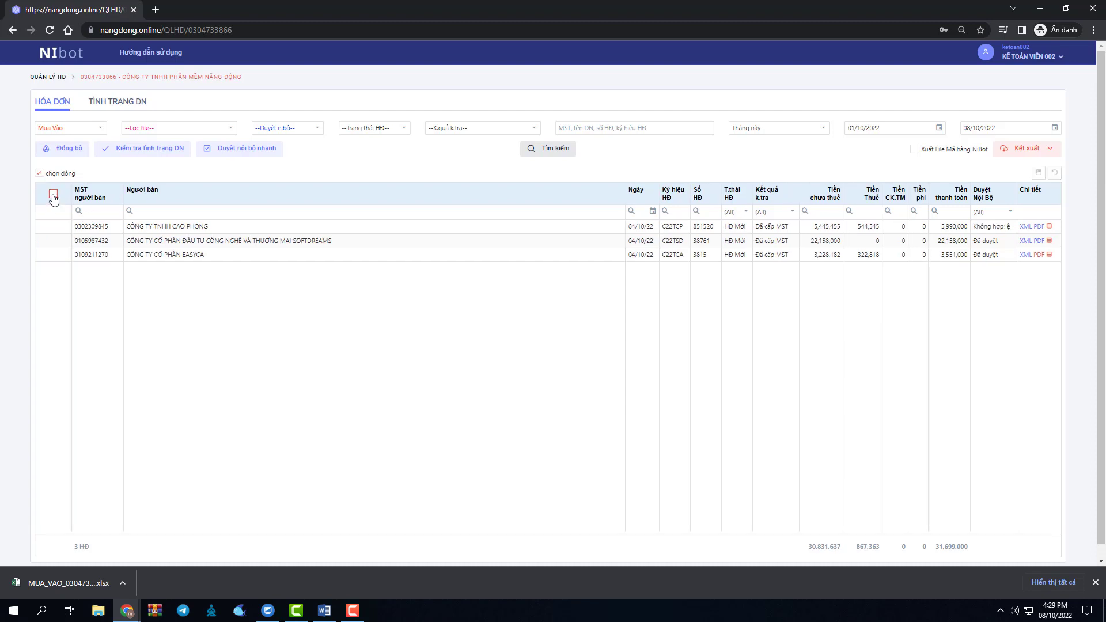
{"action": "left_click", "coordinate": [53, 194]}
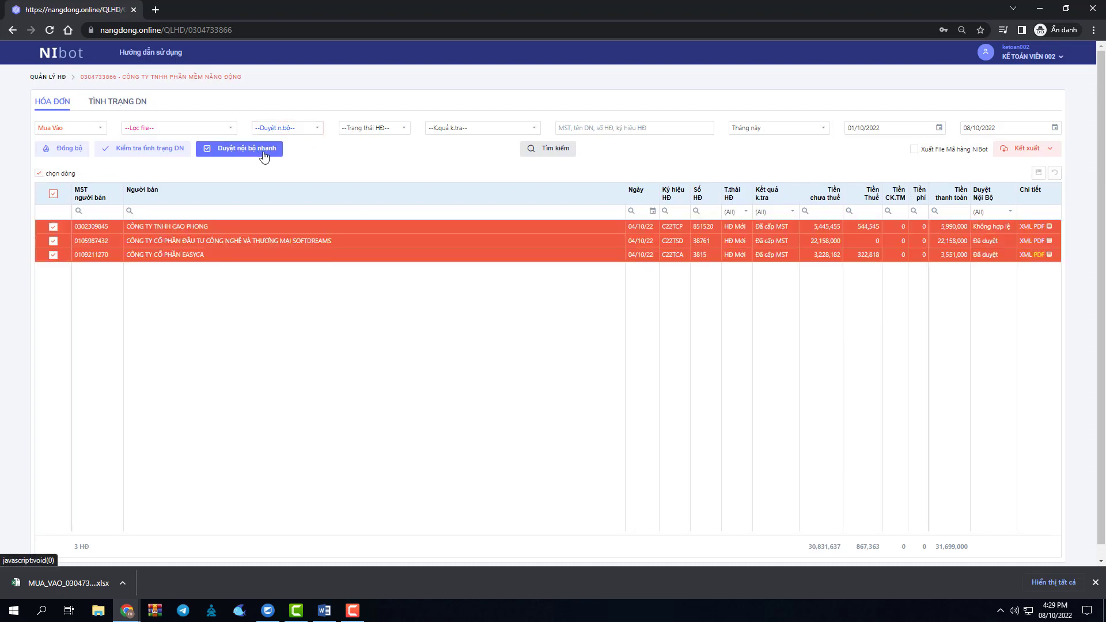
{"action": "left_click", "coordinate": [264, 153]}
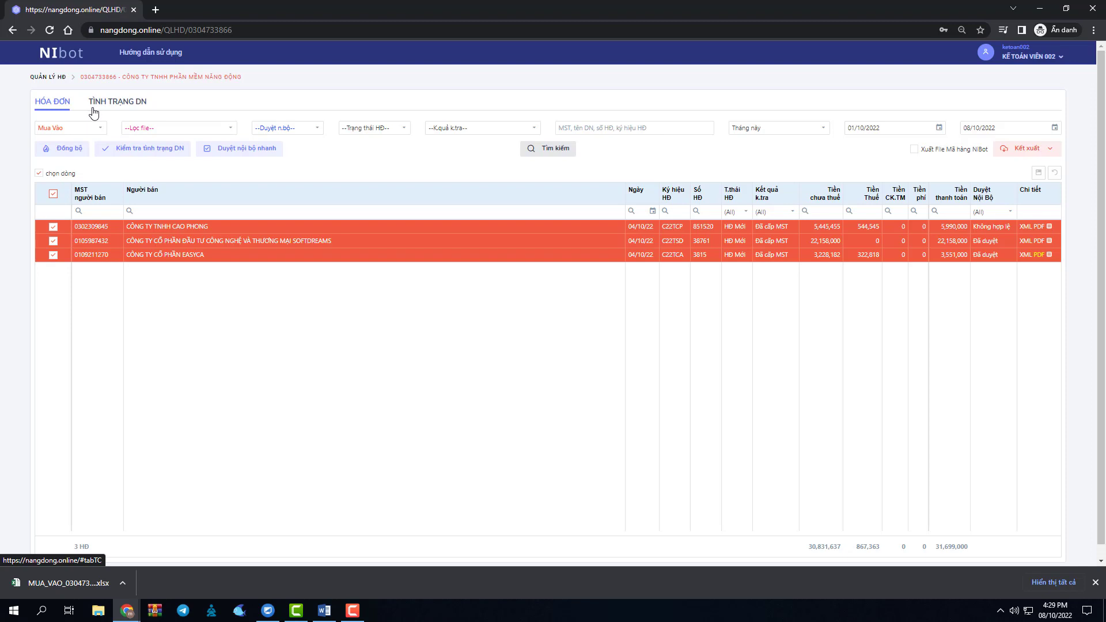
{"action": "mouse_move", "coordinate": [128, 612]}
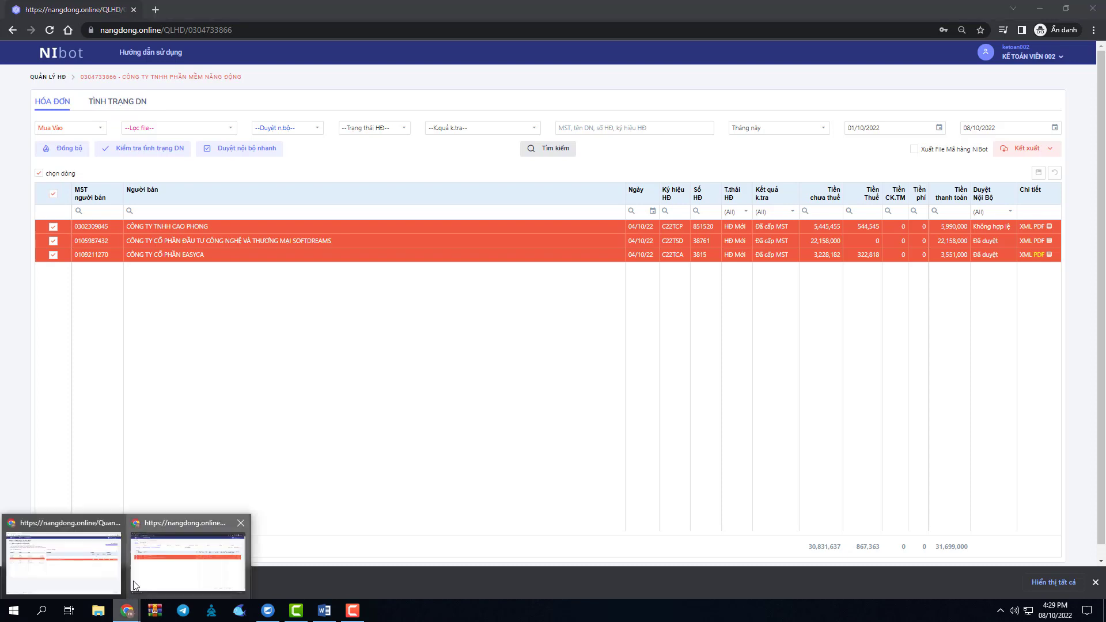
{"action": "left_click", "coordinate": [95, 579]}
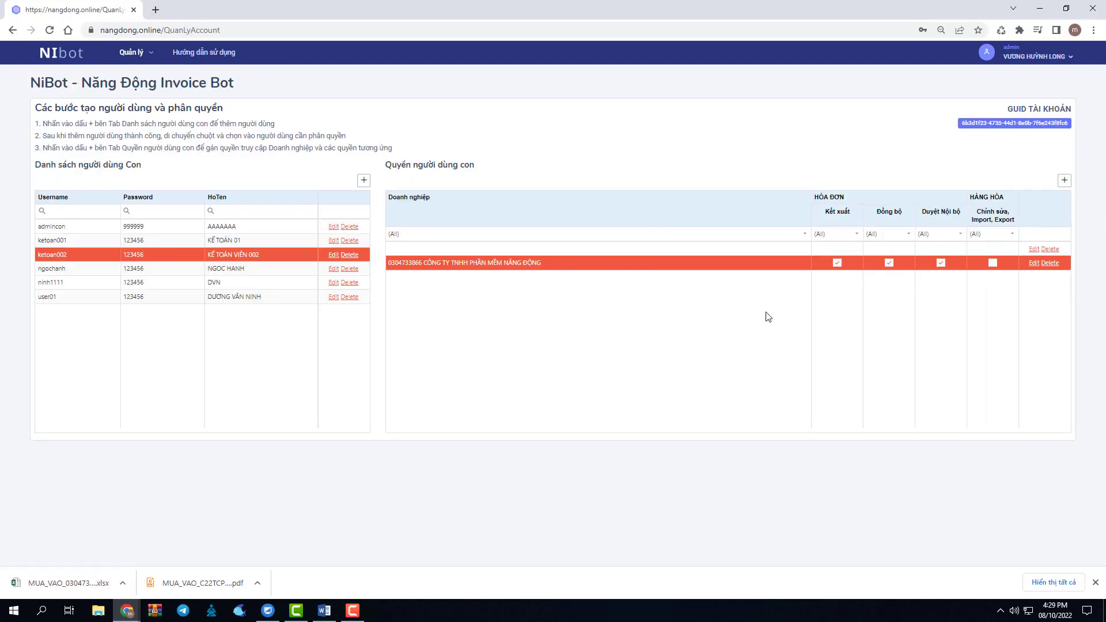
Grant goods Chỉnh sửa, Import and Export on the company row, save and confirm, then return to the sub-user window.
{"action": "left_click", "coordinate": [1033, 263]}
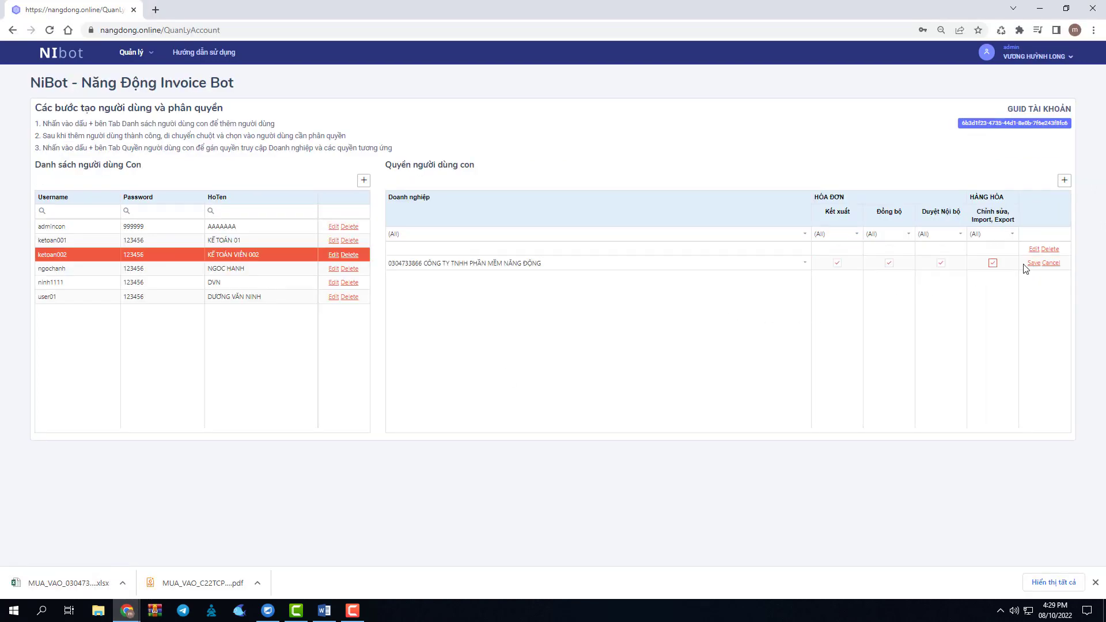
{"action": "left_click", "coordinate": [1033, 263]}
{"action": "left_click", "coordinate": [521, 322]}
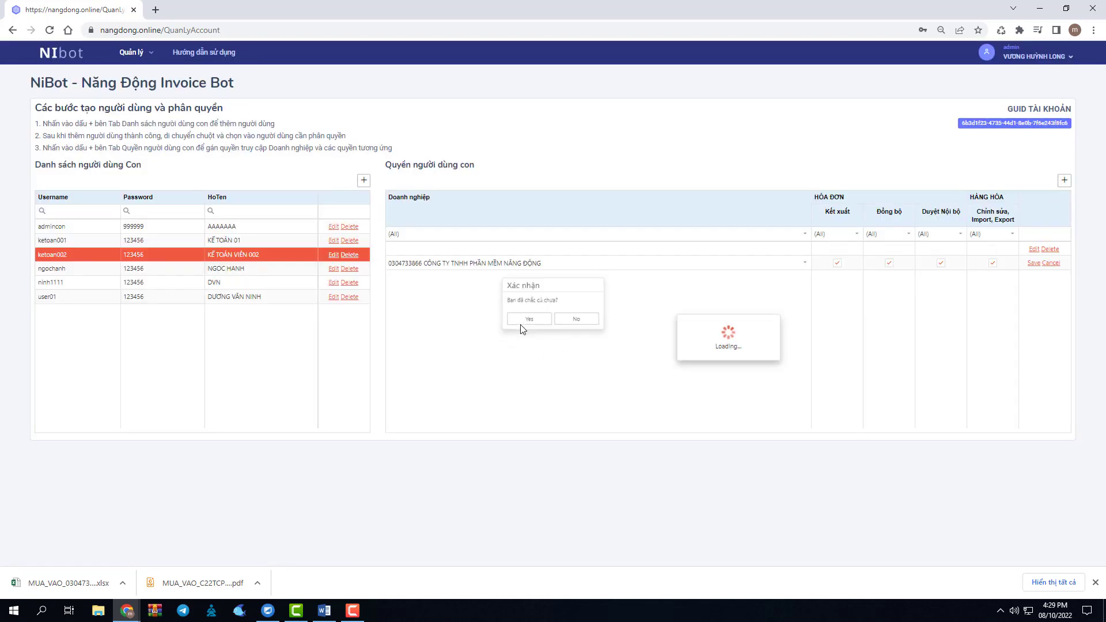
{"action": "mouse_move", "coordinate": [122, 615]}
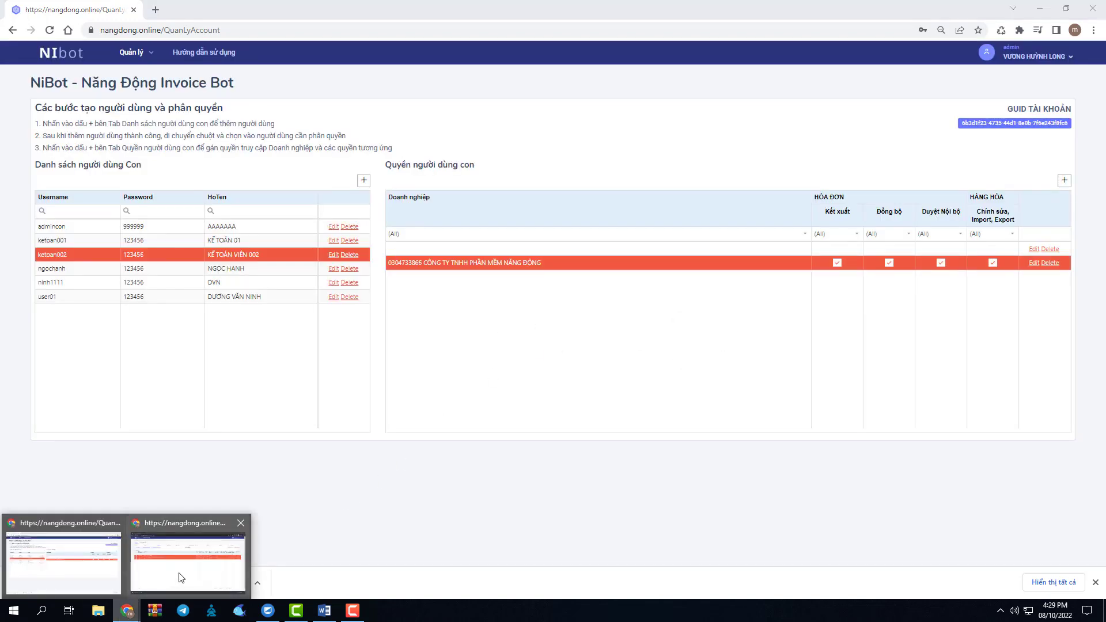
{"action": "left_click", "coordinate": [154, 577]}
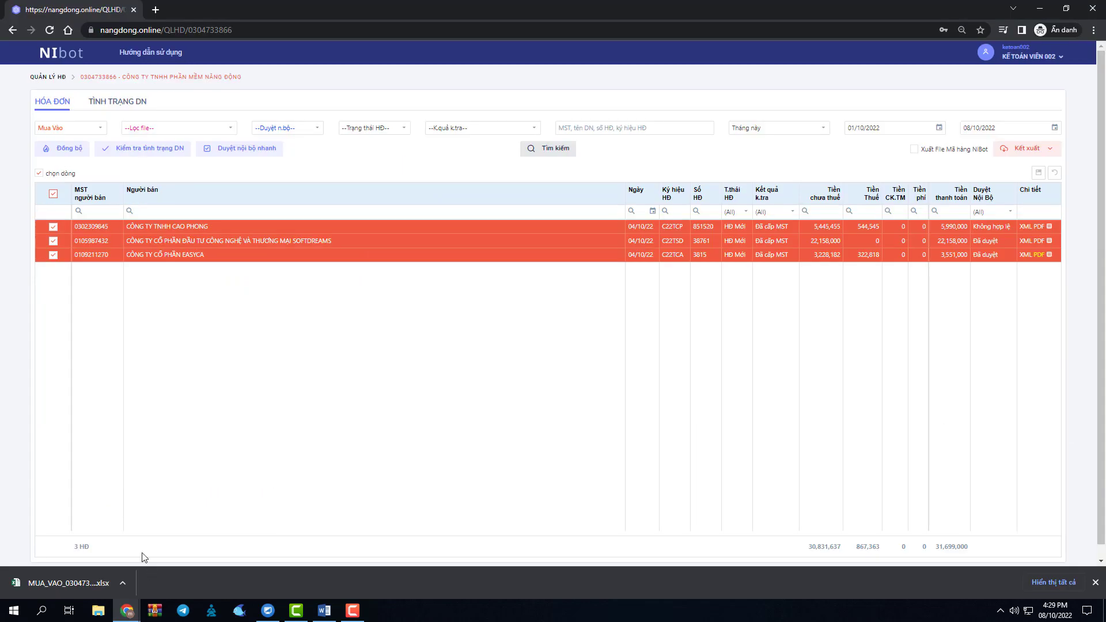
Reload the sub-user's page and open the company's HÀNG HÓA goods list of 298 items.
{"action": "left_click", "coordinate": [50, 30]}
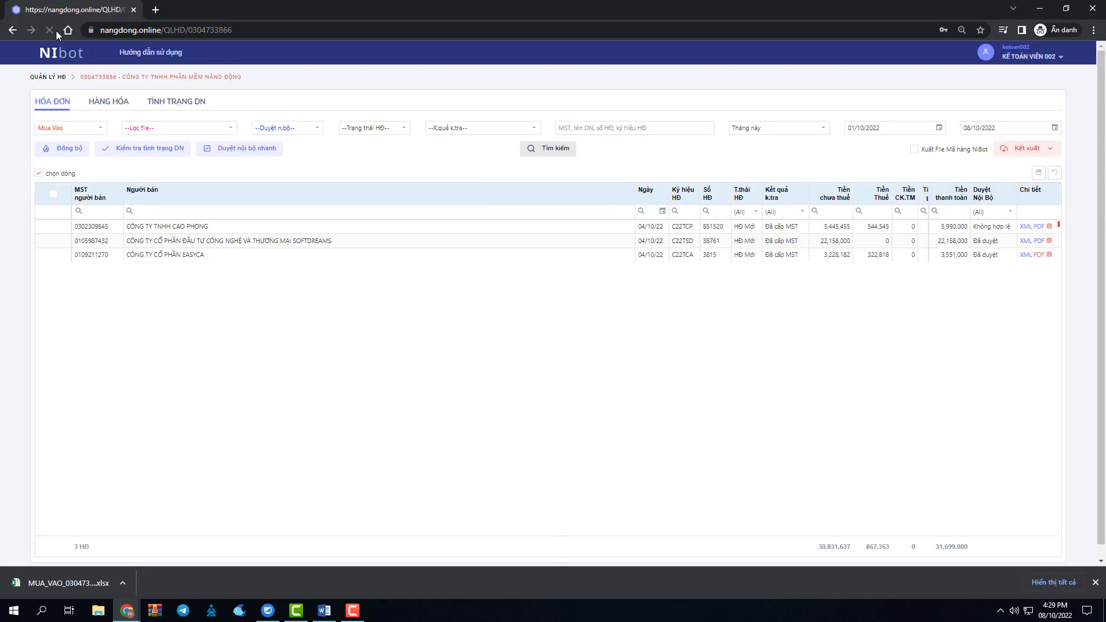
{"action": "left_click", "coordinate": [105, 109]}
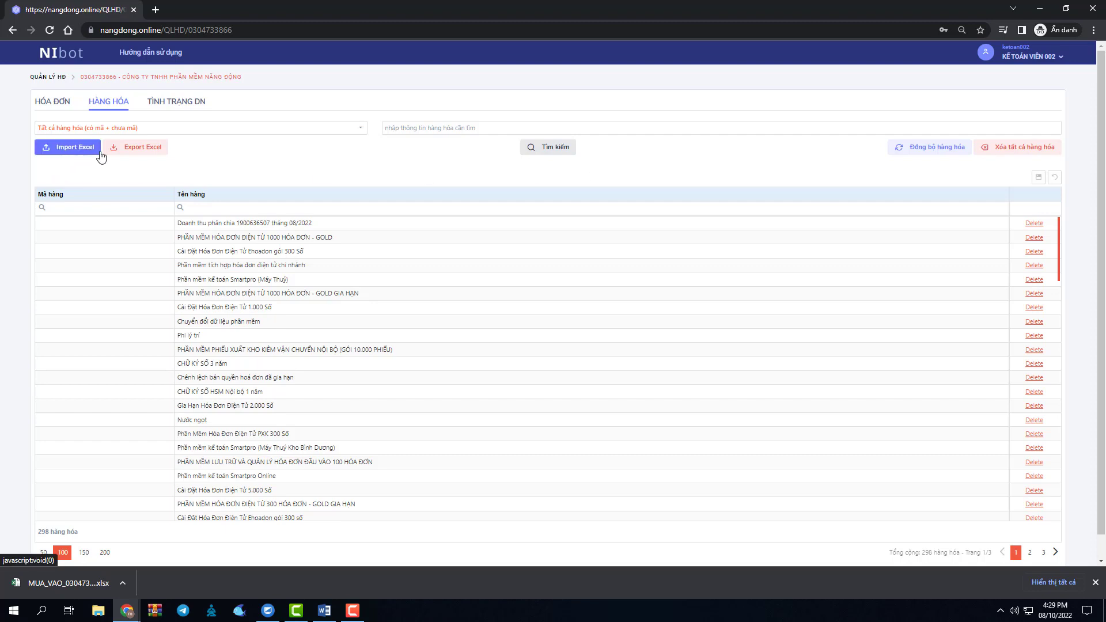
Set the first goods item's Mã hàng to HANGHOA01, save it, and return to the HÓA ĐƠN list.
{"action": "left_click", "coordinate": [146, 231]}
{"action": "type", "text": "dd"}
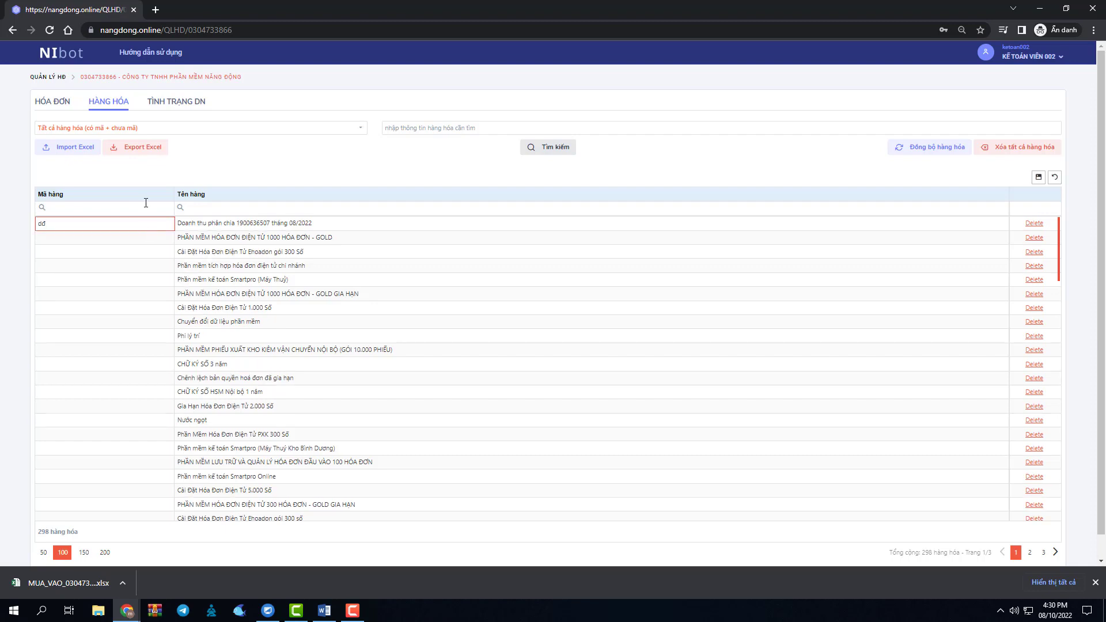
{"action": "key", "text": "BackSpace"}
{"action": "key", "text": "BackSpace"}
{"action": "type", "text": "HANGHOA01"}
{"action": "left_click", "coordinate": [1039, 179]}
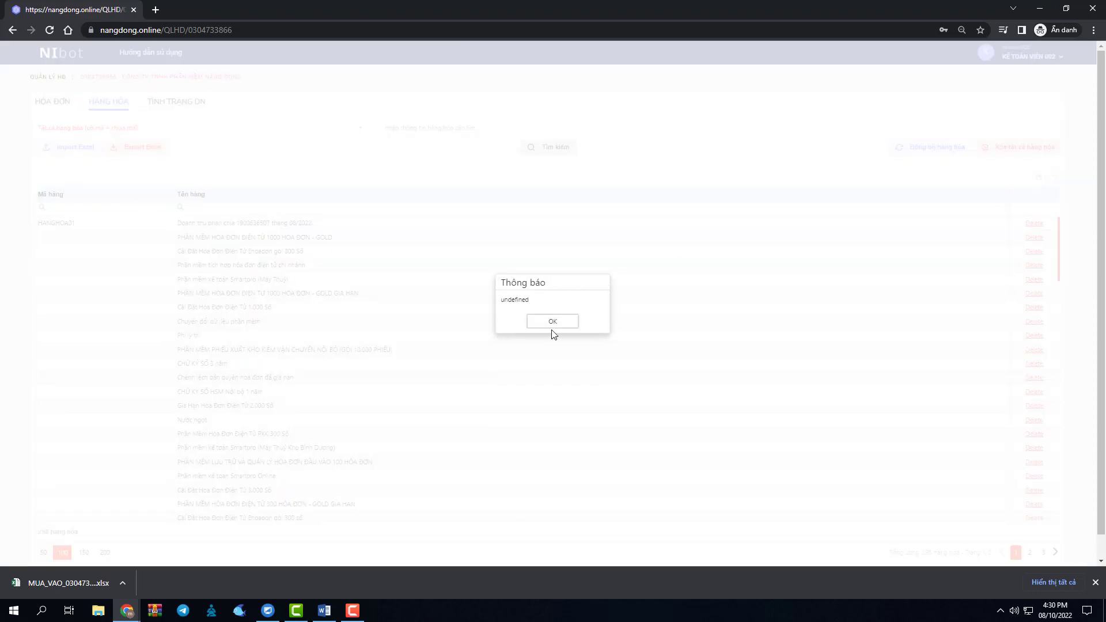
{"action": "left_click", "coordinate": [553, 327]}
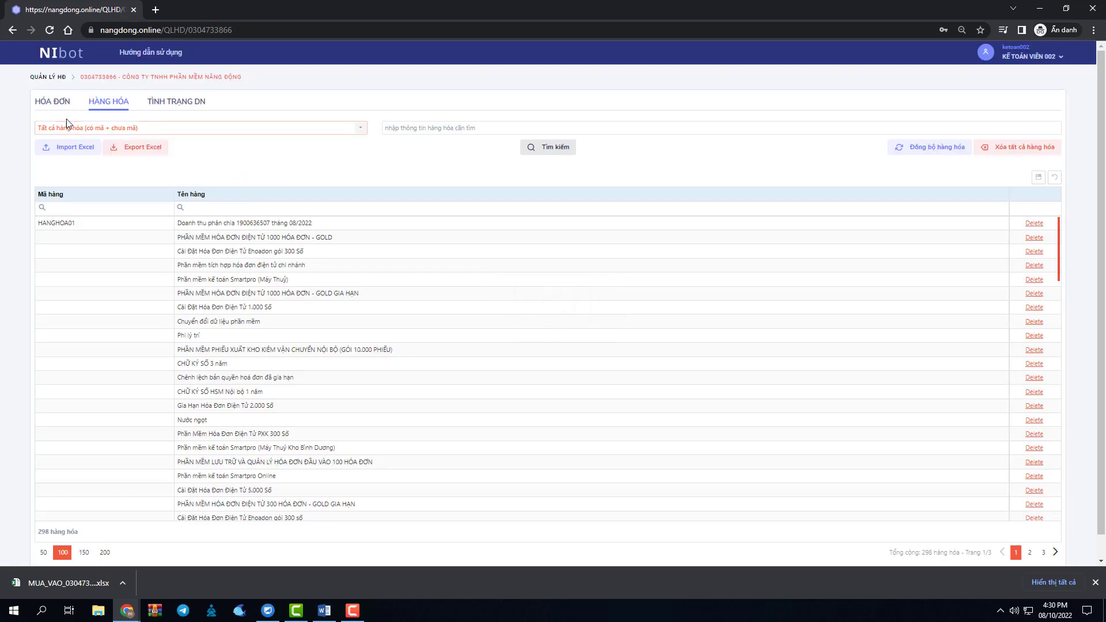
{"action": "left_click", "coordinate": [51, 109]}
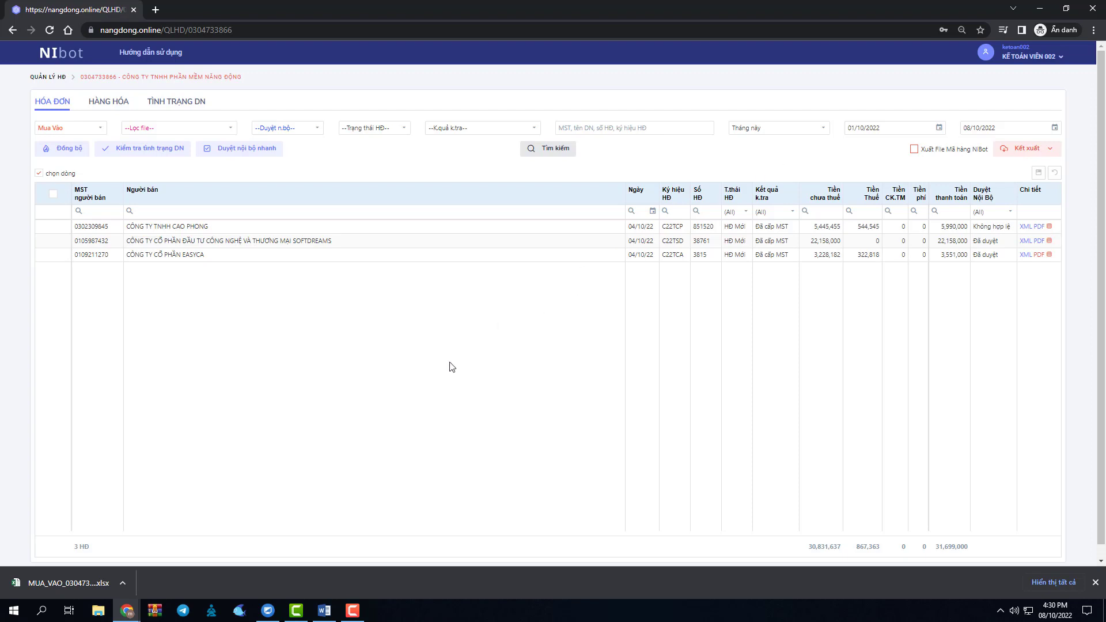
Bring the QuanLyAccount admin window forward to view the sub-user's four granted permissions.
{"action": "mouse_move", "coordinate": [137, 609]}
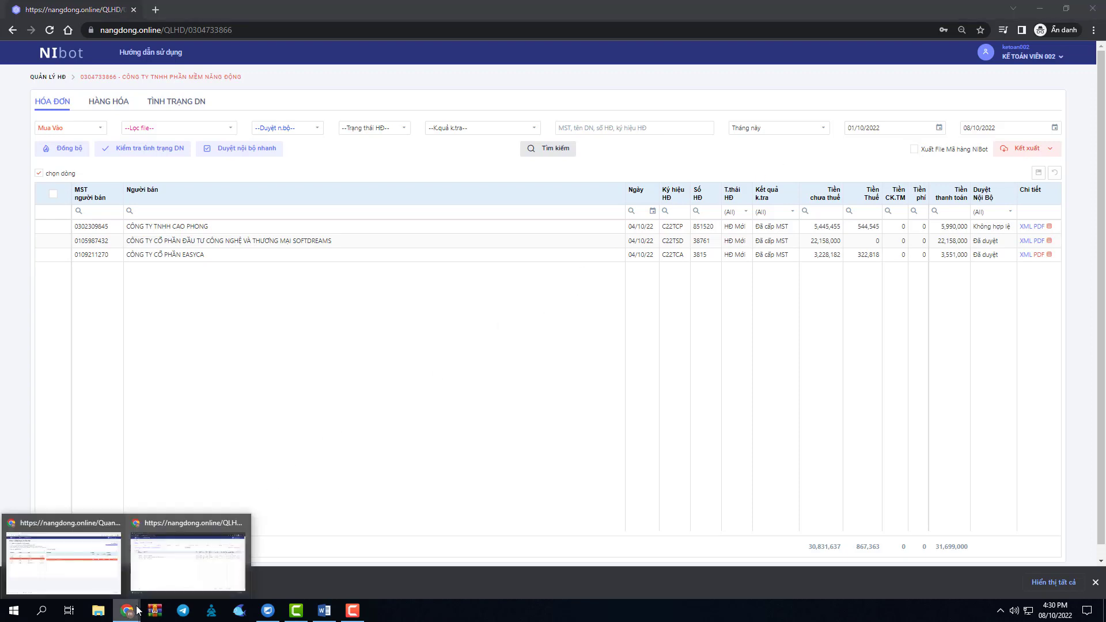
{"action": "left_click", "coordinate": [198, 566]}
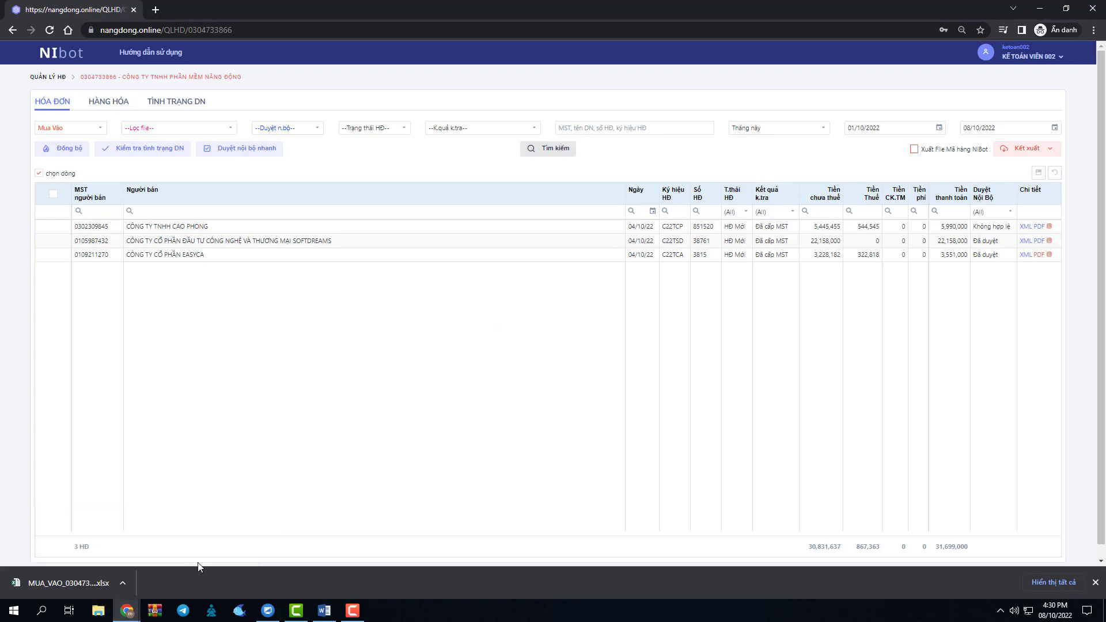
{"action": "left_click", "coordinate": [118, 603]}
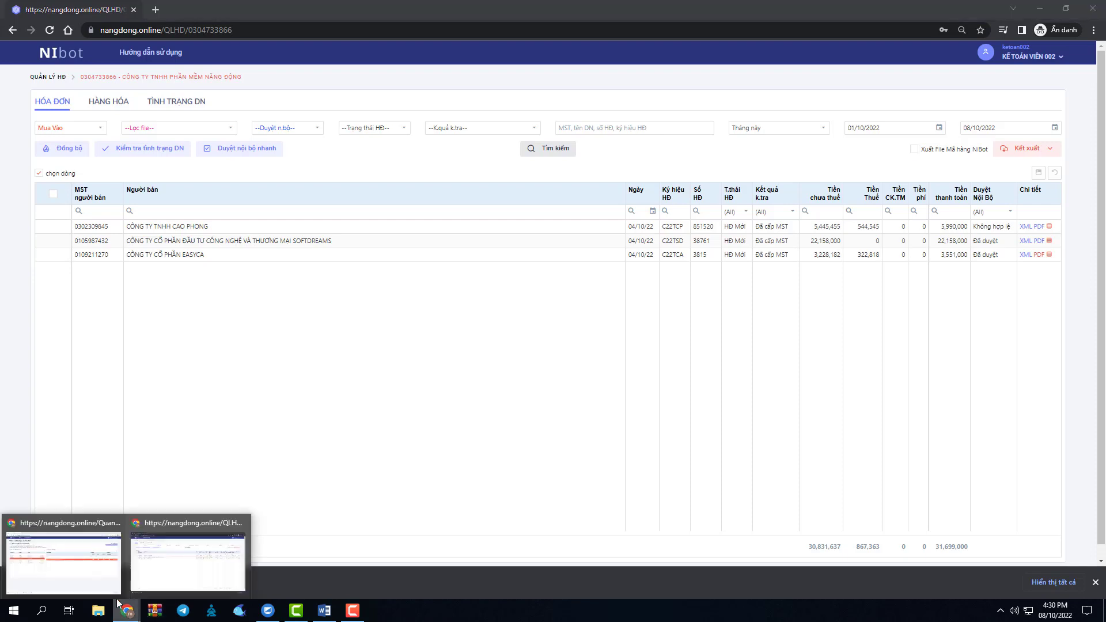
{"action": "left_click", "coordinate": [102, 568]}
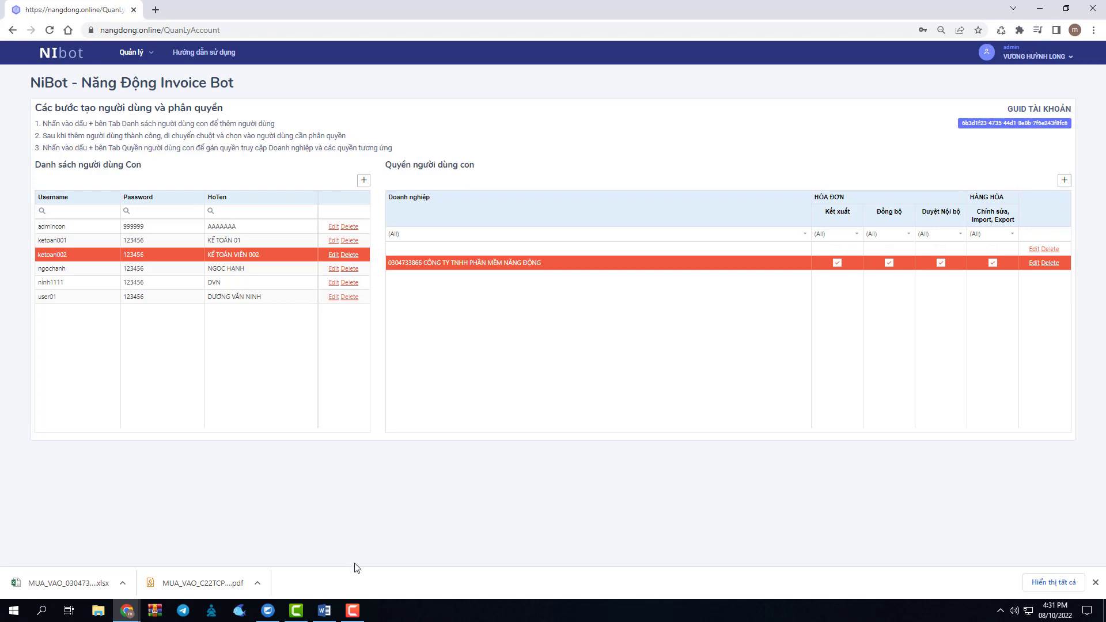
{"action": "left_click", "coordinate": [352, 610]}
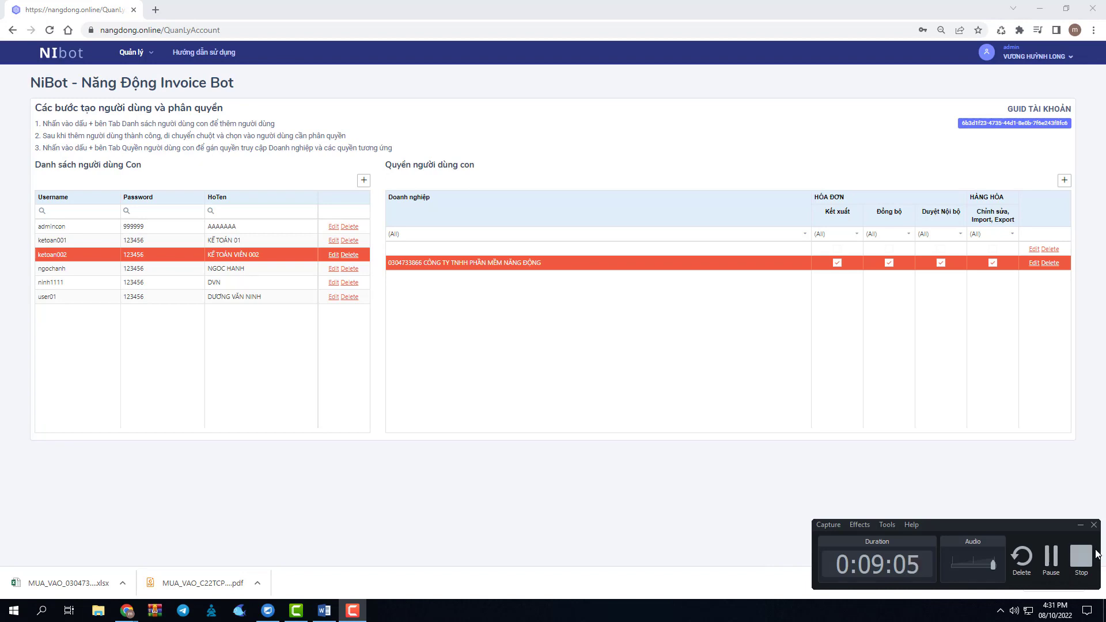